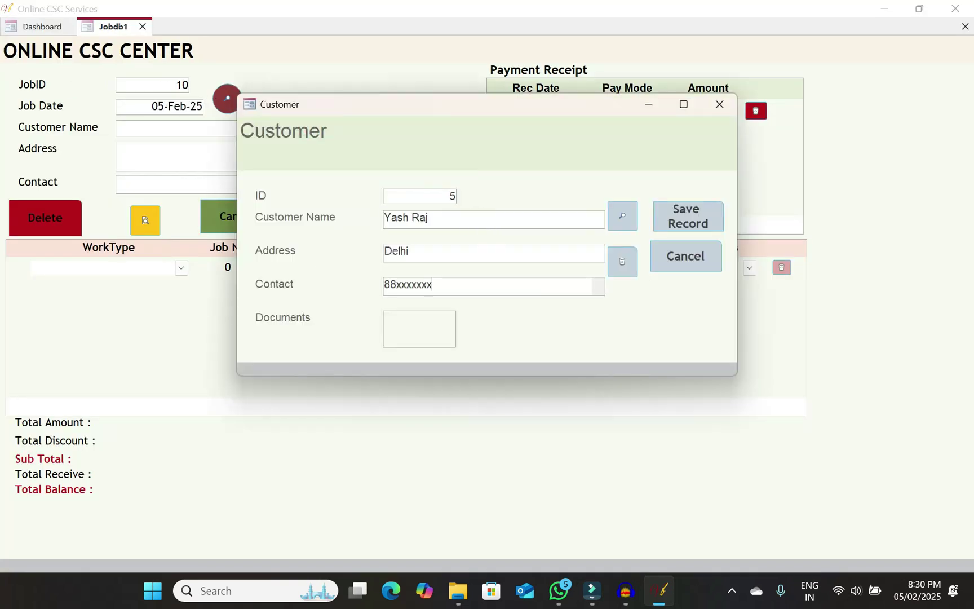
Close the job receipt preview and job form, then open a customer's Documents attachments
{"action": "double_click", "coordinate": [420, 327]}
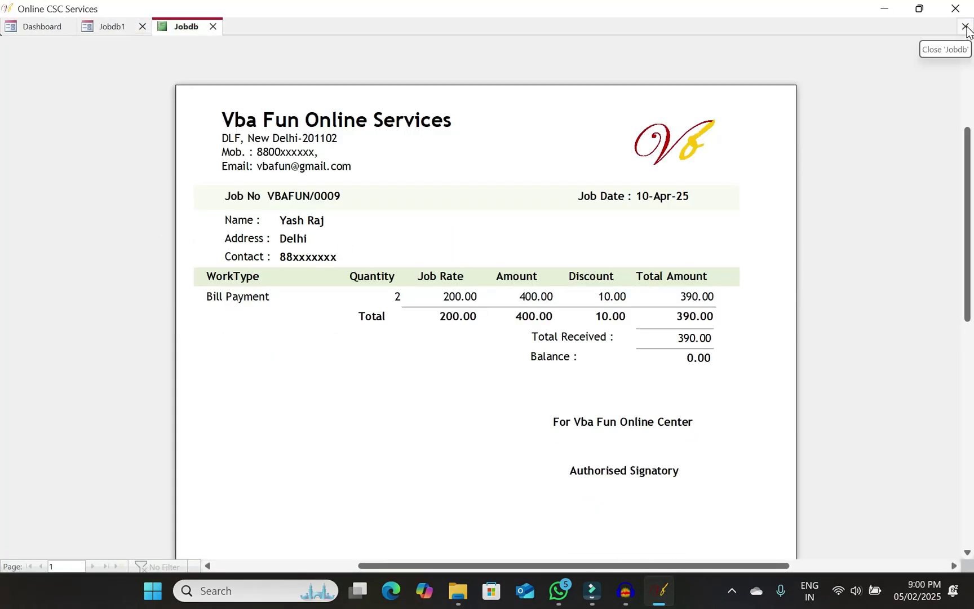
{"action": "left_click", "coordinate": [965, 27]}
{"action": "left_click", "coordinate": [965, 27]}
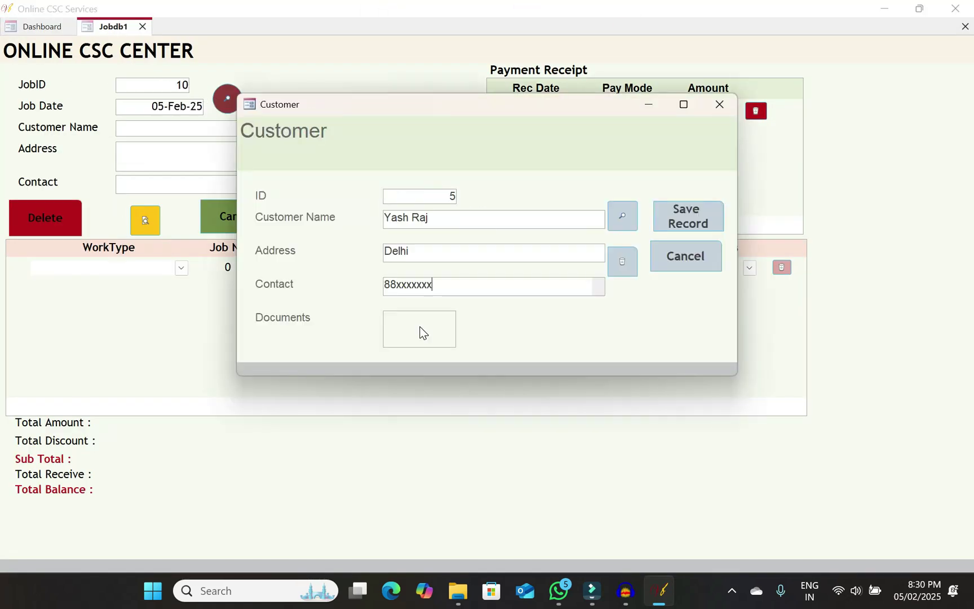
{"action": "double_click", "coordinate": [419, 332]}
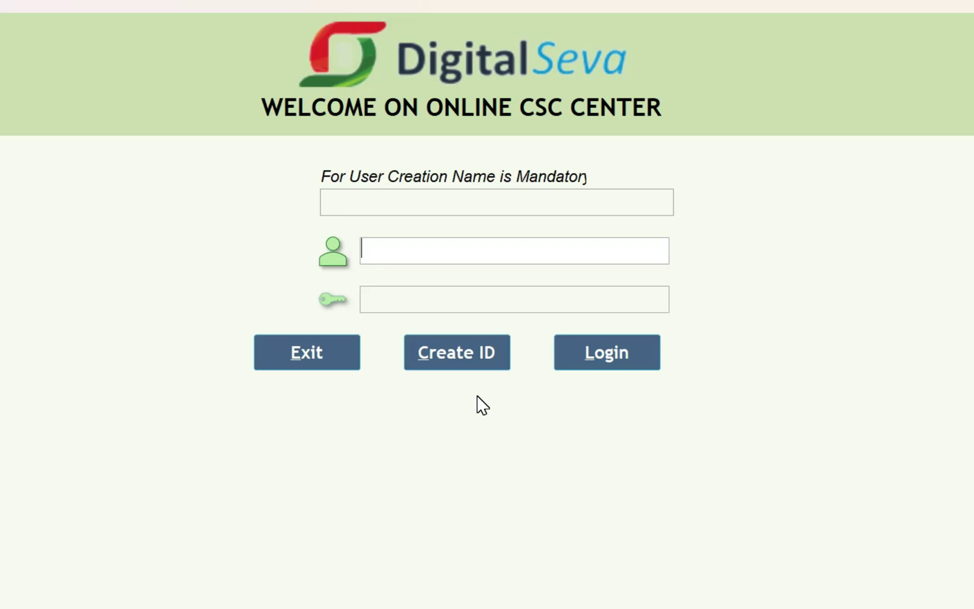
Try logging in with the typed username and password, then dismiss the 'Account is Not Created' notice
{"action": "left_click", "coordinate": [386, 198]}
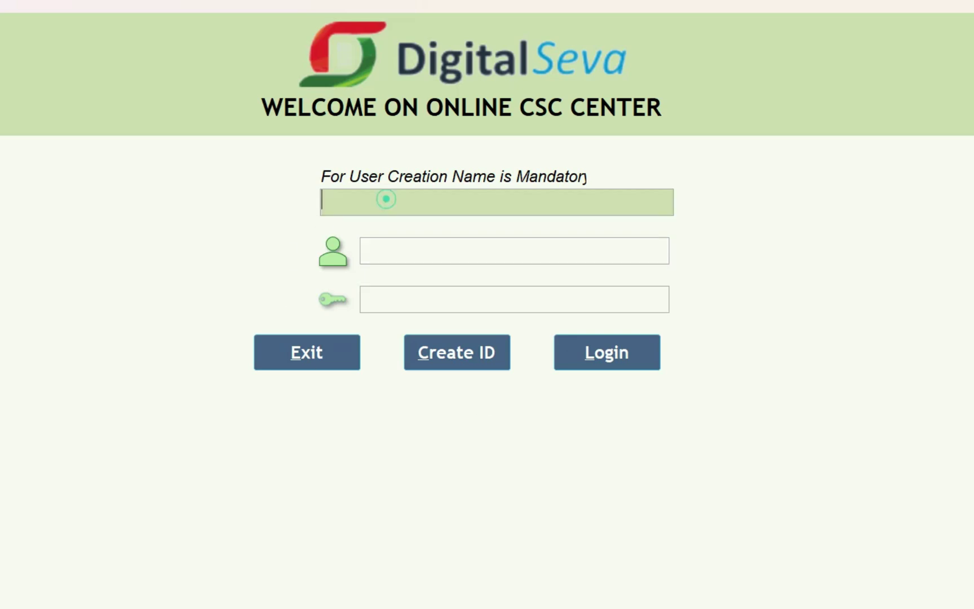
{"action": "left_click", "coordinate": [449, 249]}
{"action": "left_click", "coordinate": [495, 295]}
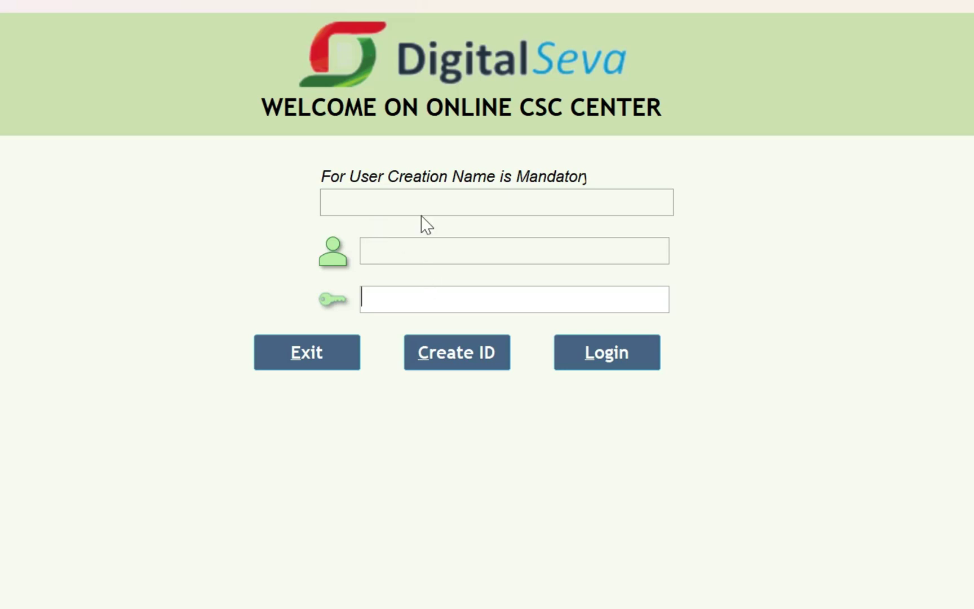
{"action": "left_click", "coordinate": [414, 244]}
{"action": "type", "text": "AJAY"}
{"action": "key", "text": "Tab"}
{"action": "type", "text": "AJAY"}
{"action": "left_click", "coordinate": [584, 350]}
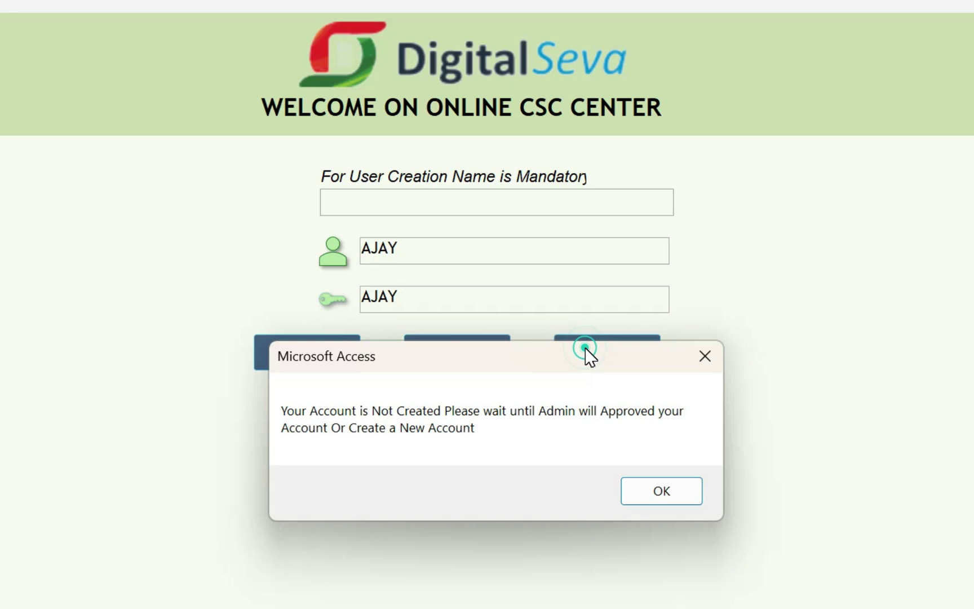
{"action": "left_click", "coordinate": [674, 493]}
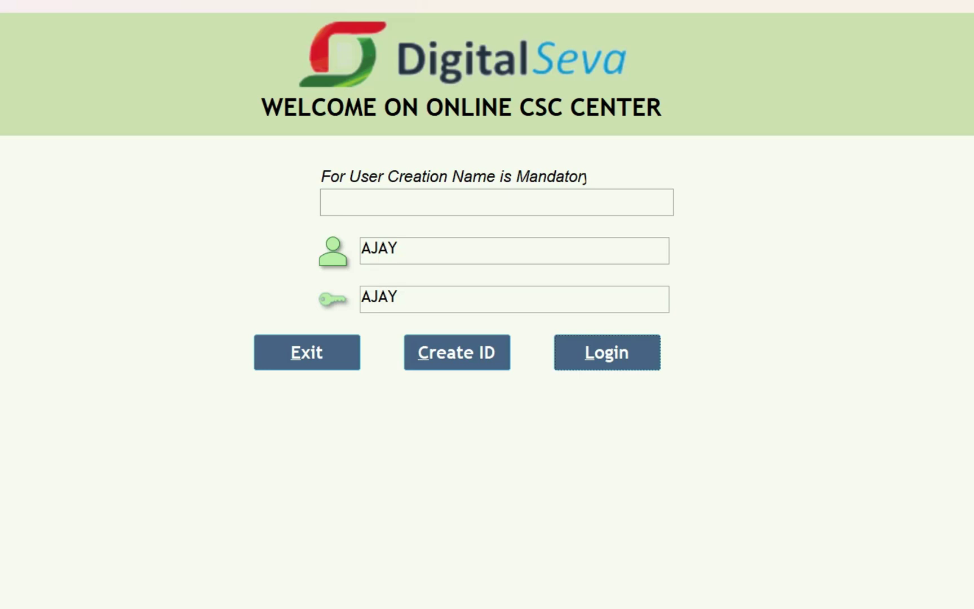
Re-enter the username and password and try Create ID, dismissing the all-fields-mandatory warning
{"action": "double_click", "coordinate": [411, 251]}
{"action": "type", "text": "Ajay"}
{"action": "double_click", "coordinate": [404, 298]}
{"action": "type", "text": "Aa"}
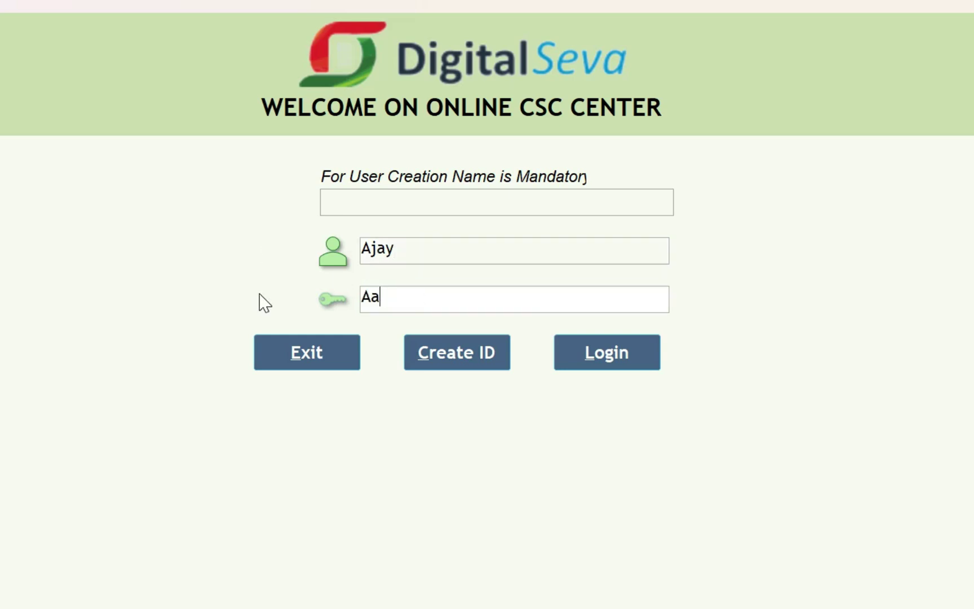
{"action": "key", "text": "BackSpace"}
{"action": "type", "text": "jay"}
{"action": "left_click", "coordinate": [448, 346]}
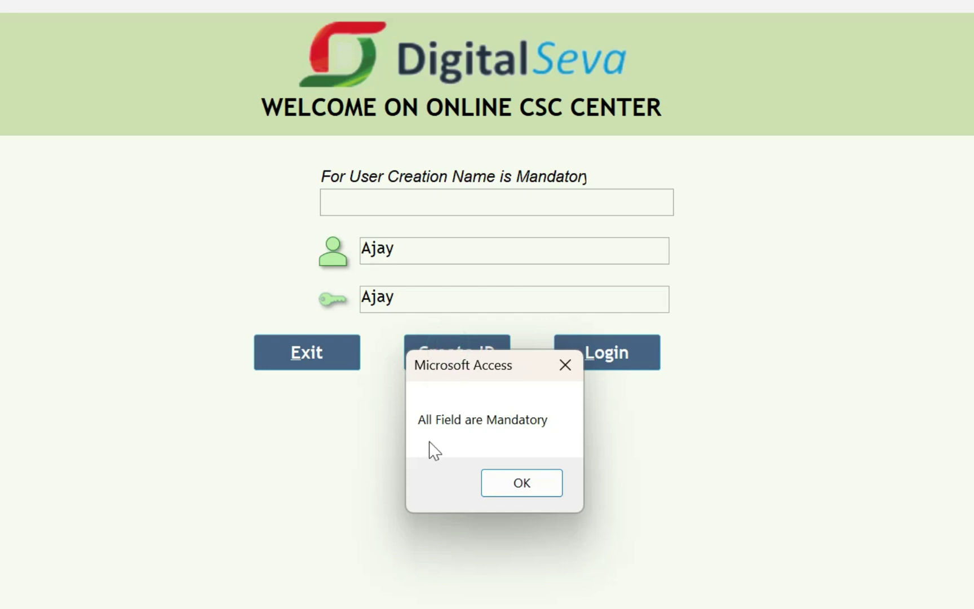
{"action": "left_click", "coordinate": [524, 483]}
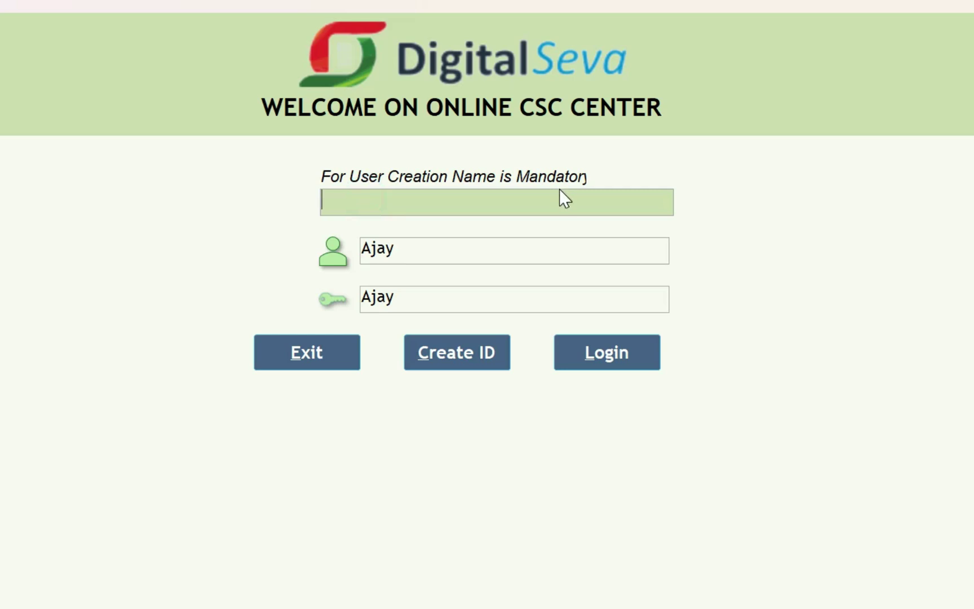
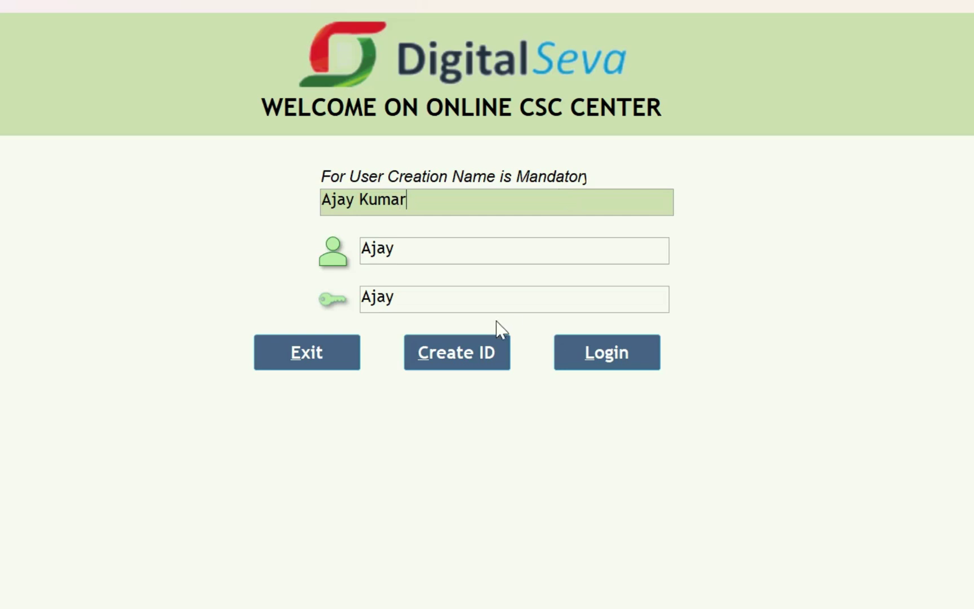
Fill in the user's full name, create the ID, and acknowledge the awaiting-approval message
{"action": "left_click", "coordinate": [469, 347]}
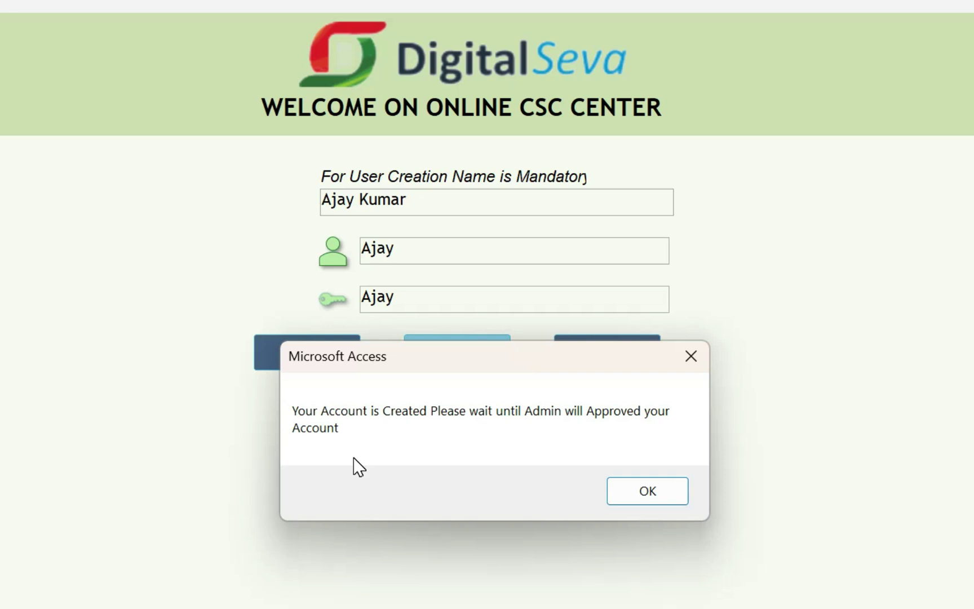
{"action": "left_click", "coordinate": [620, 493]}
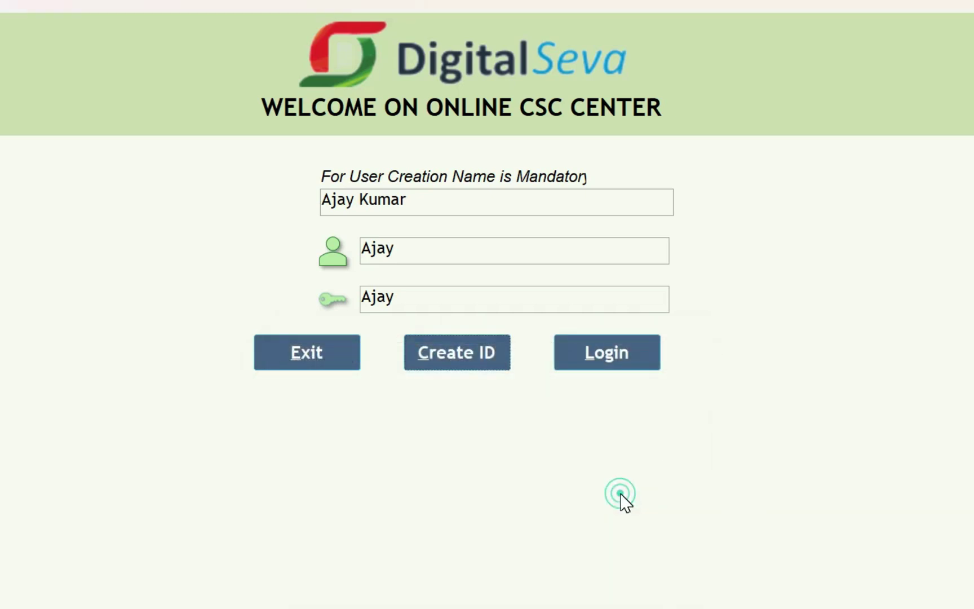
Log in with the admin username and password, then open the User List from the Dashboard
{"action": "left_click", "coordinate": [428, 197]}
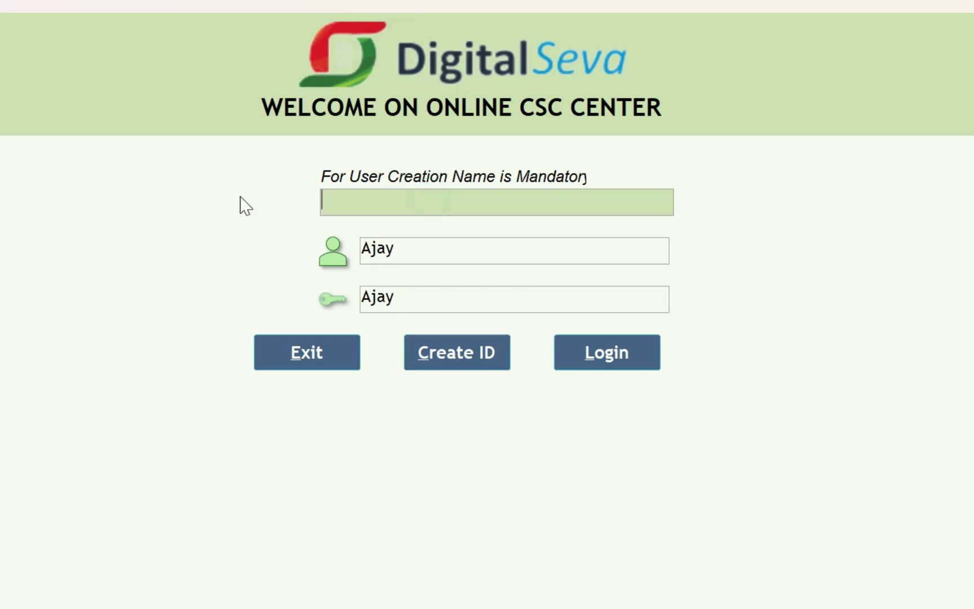
{"action": "key", "text": "Tab"}
{"action": "type", "text": "AJAY"}
{"action": "key", "text": "Tab"}
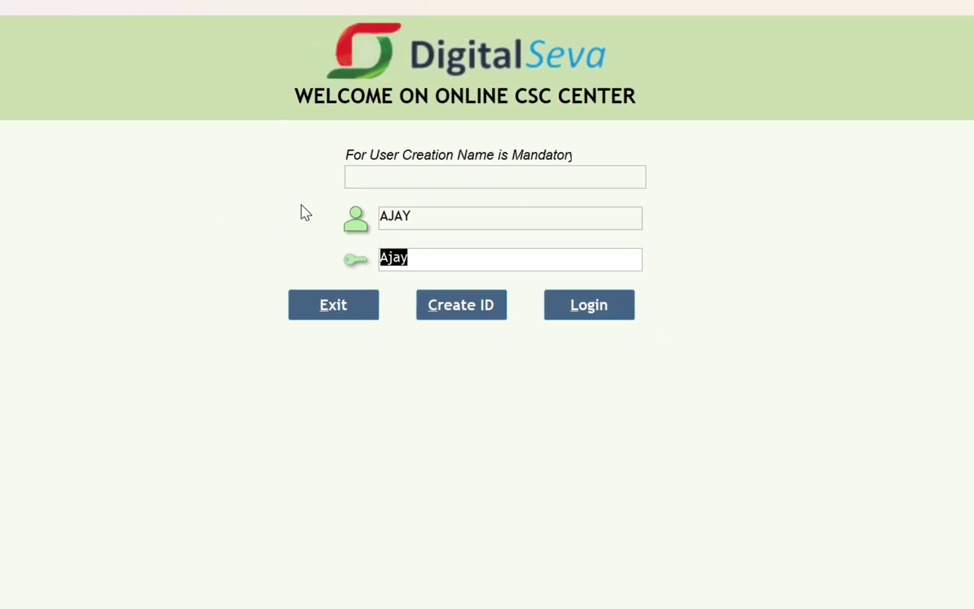
{"action": "type", "text": "123"}
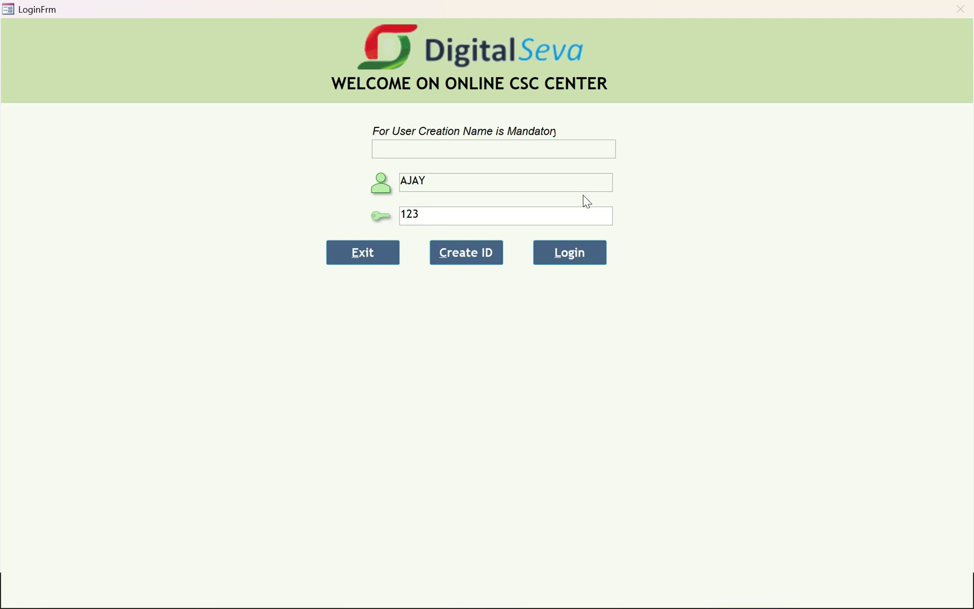
{"action": "left_click", "coordinate": [584, 248]}
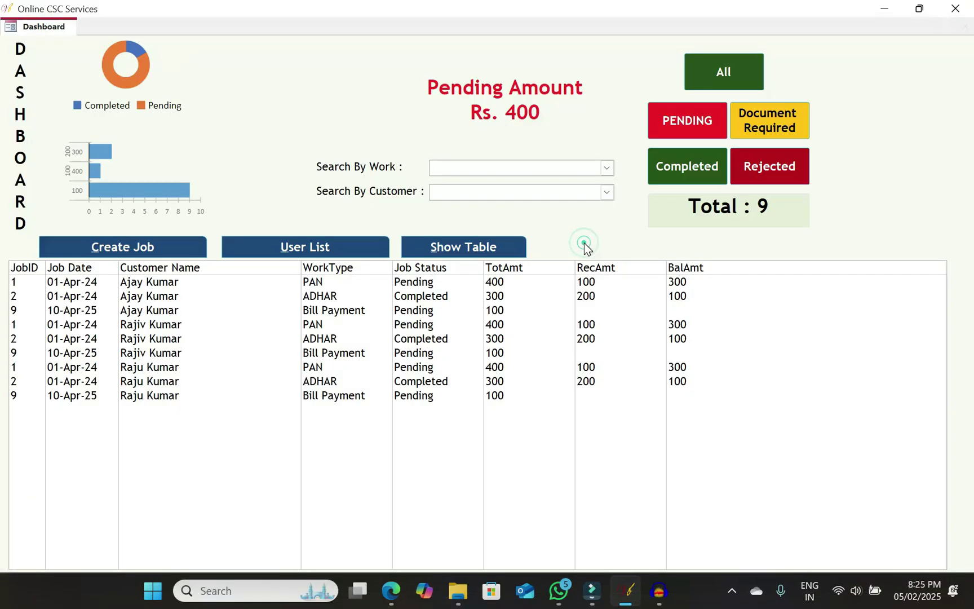
{"action": "left_click", "coordinate": [319, 247]}
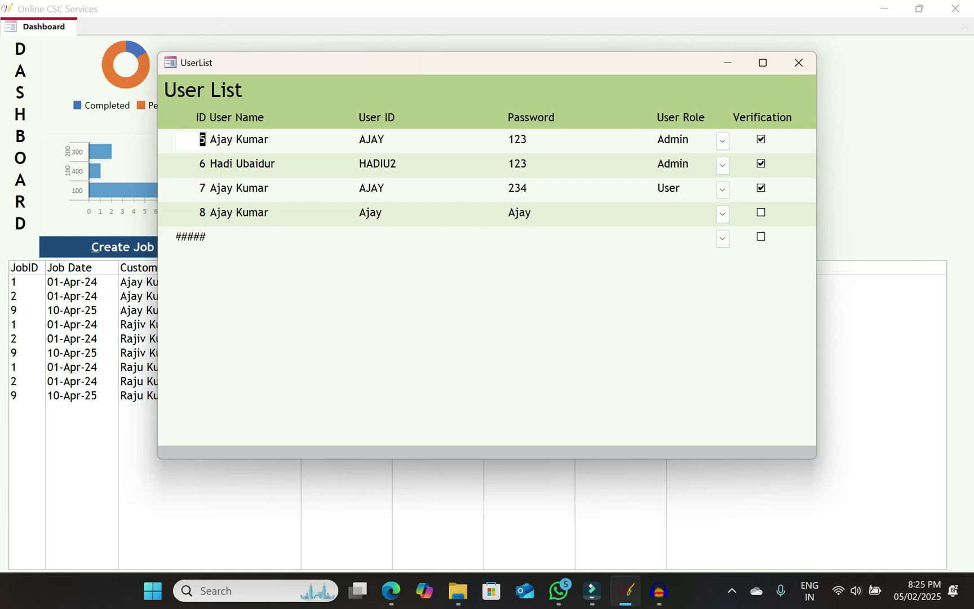
Set account 8's User Role to User and tick its Verification box
{"action": "left_click", "coordinate": [687, 213]}
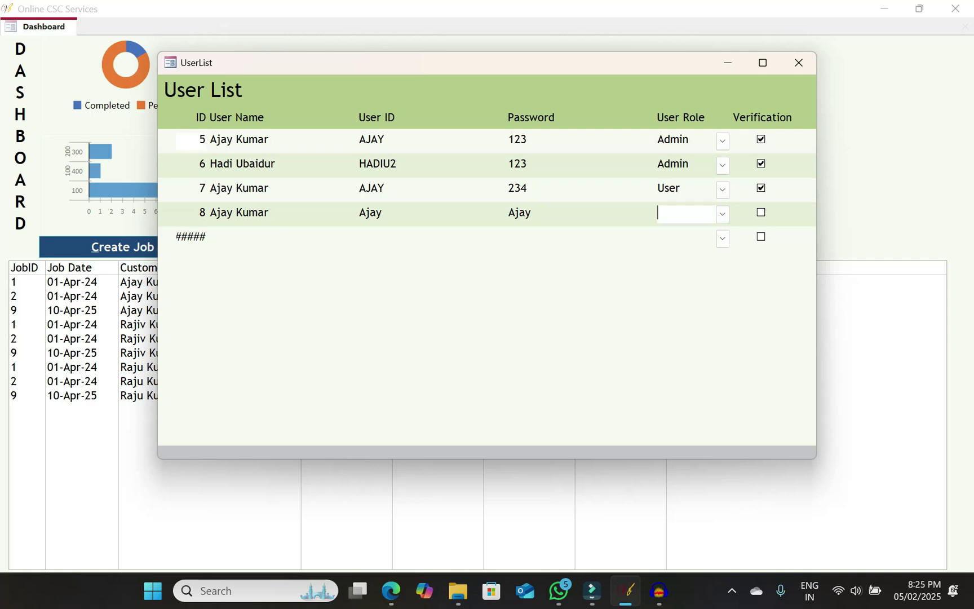
{"action": "left_click", "coordinate": [722, 214]}
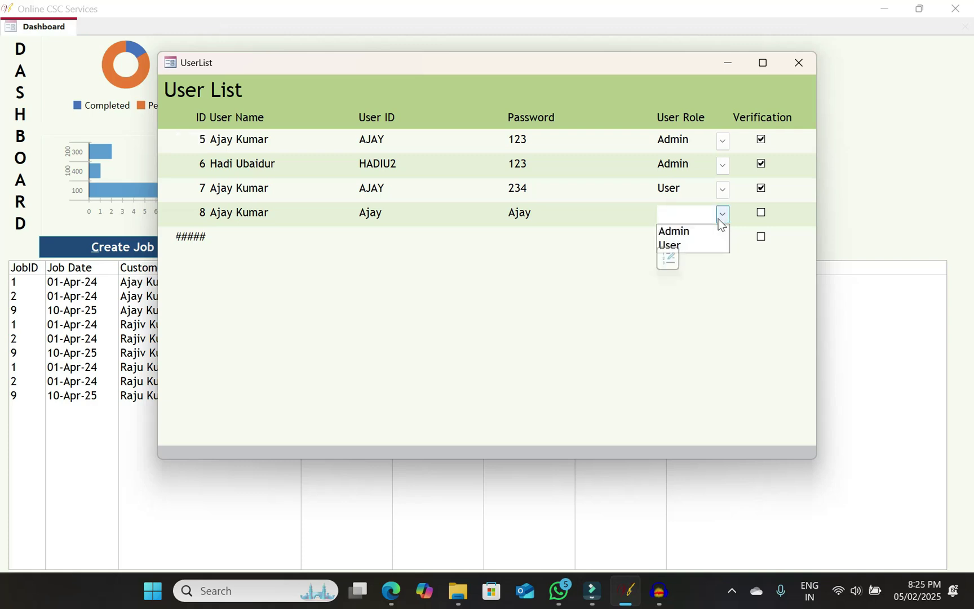
{"action": "left_click", "coordinate": [695, 246]}
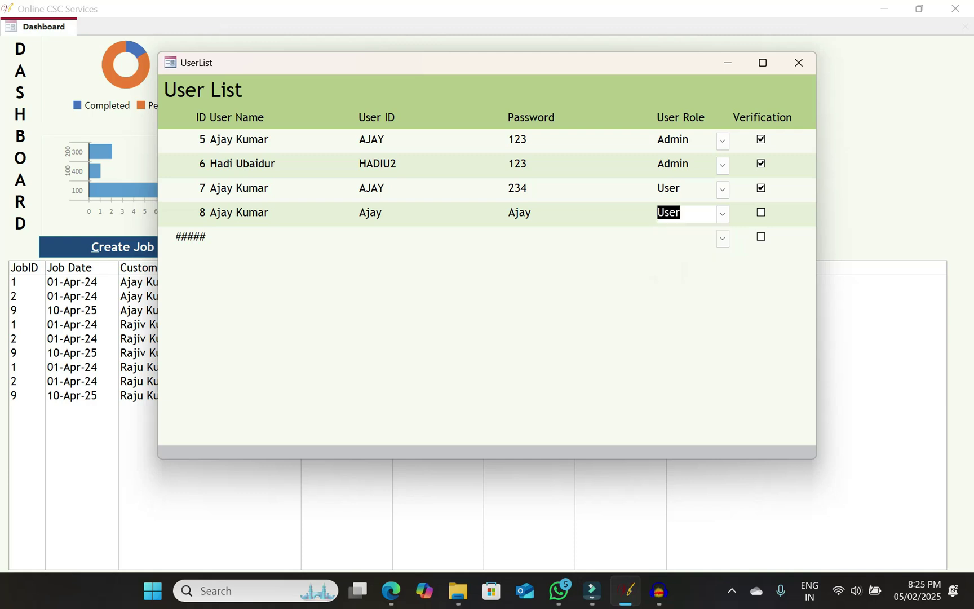
{"action": "left_click", "coordinate": [762, 214]}
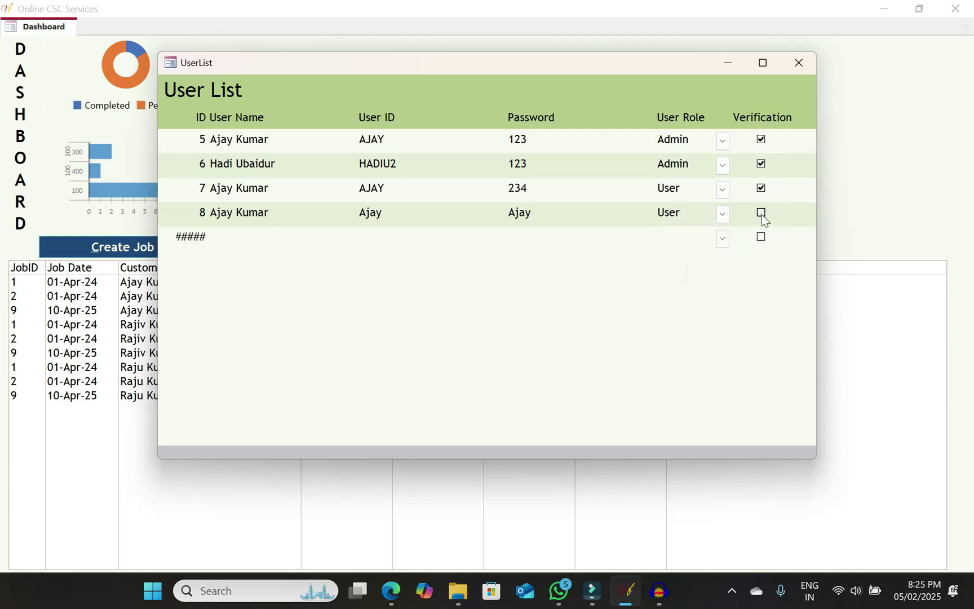
Close the user list and Access, reopen CSC Software, and enter the login credentials
{"action": "left_click", "coordinate": [798, 66]}
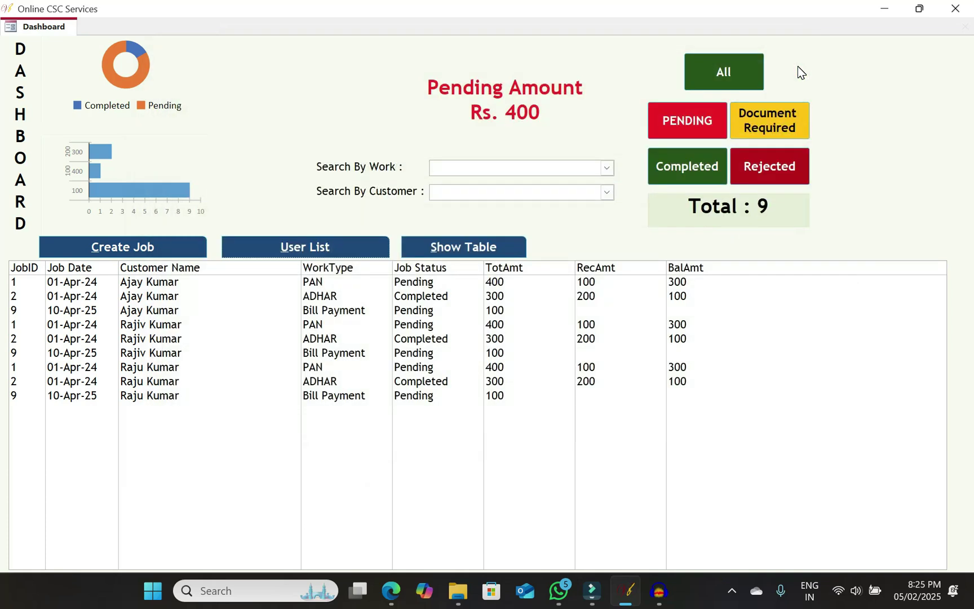
{"action": "left_click", "coordinate": [955, 9]}
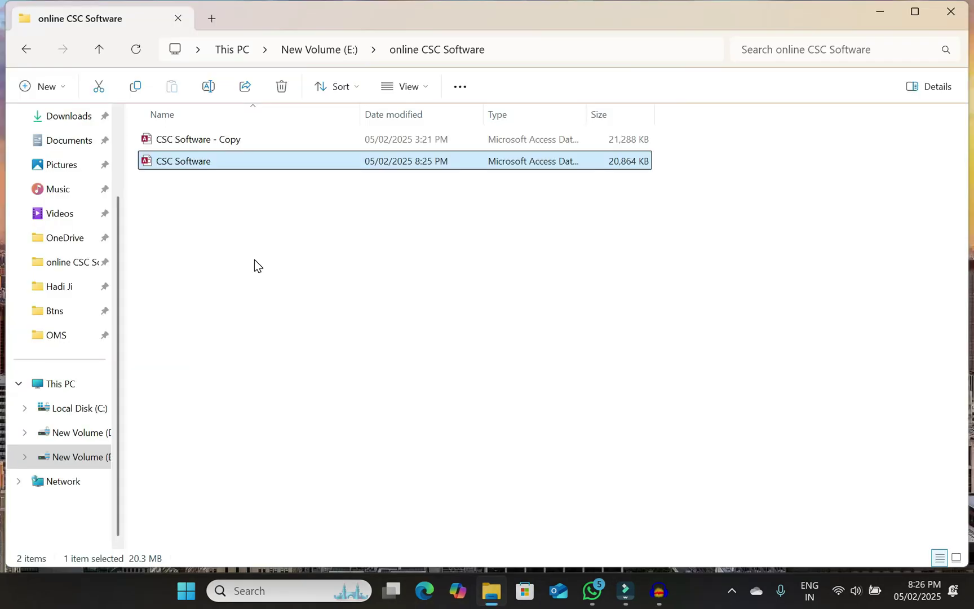
{"action": "double_click", "coordinate": [196, 166]}
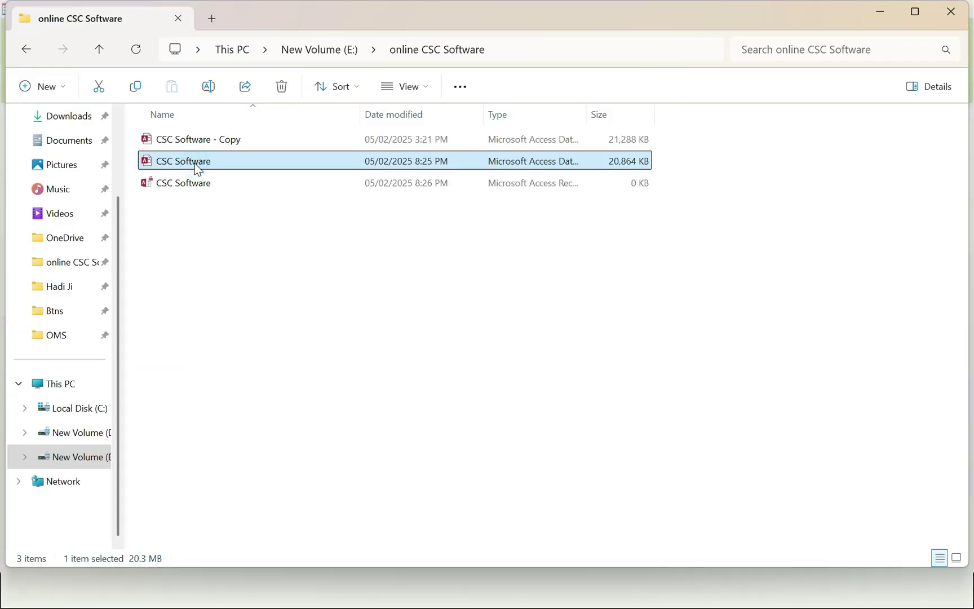
{"action": "type", "text": "AJ"}
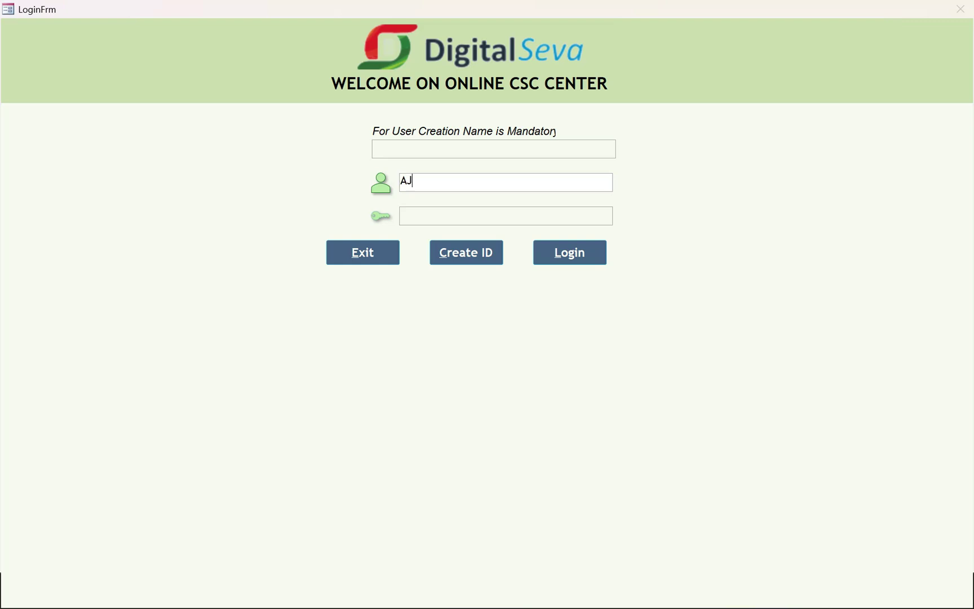
{"action": "type", "text": "AYAjay"}
Log in to reach the Dashboard listing 9 jobs with Rs. 400 pending
{"action": "left_click", "coordinate": [576, 251]}
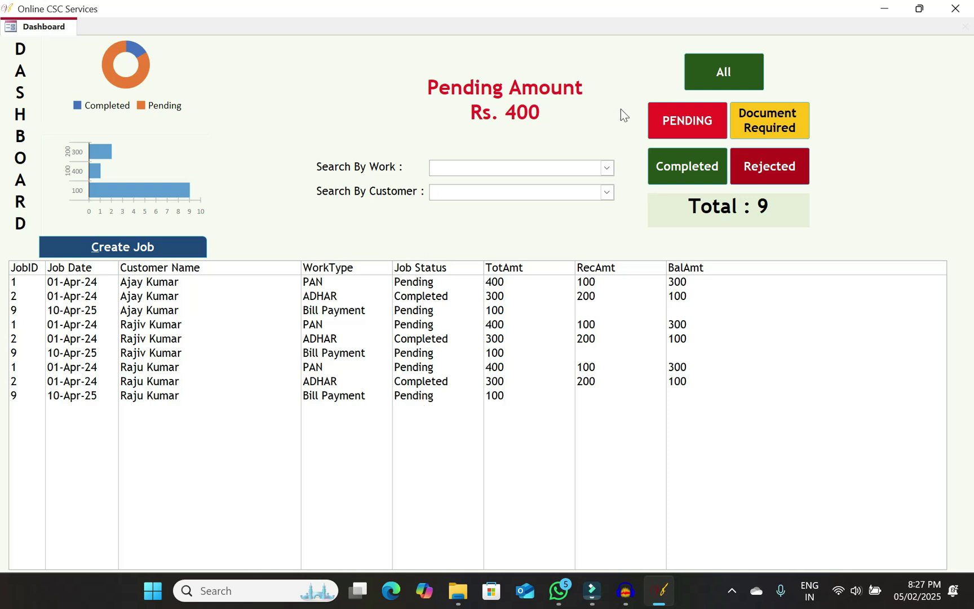
Filter jobs by Pending, then by ADHAR, Bill Payment and PAN work types and two customers
{"action": "left_click", "coordinate": [686, 129]}
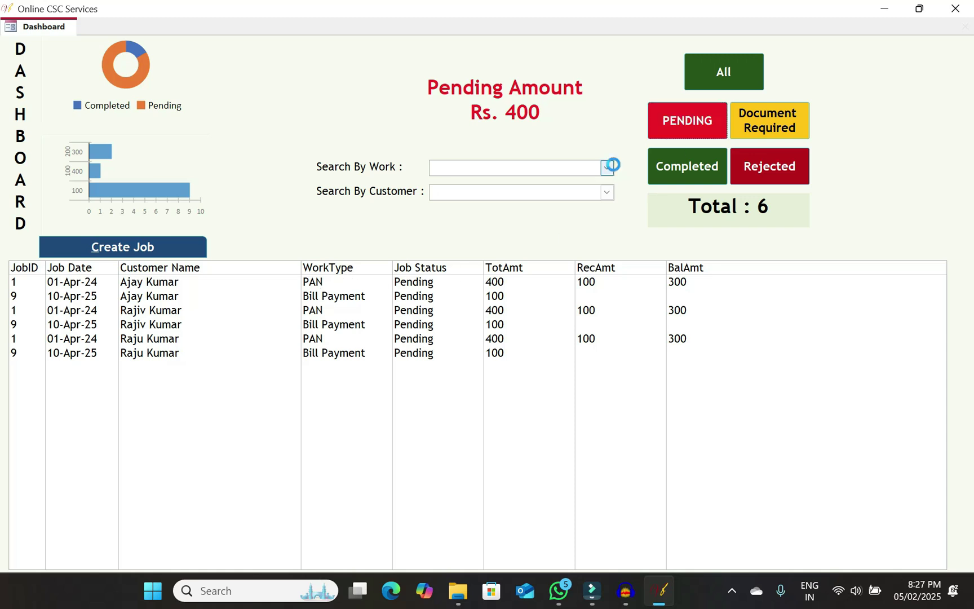
{"action": "left_click", "coordinate": [611, 165]}
{"action": "left_click", "coordinate": [513, 183]}
{"action": "left_click", "coordinate": [606, 168]}
{"action": "left_click", "coordinate": [499, 198]}
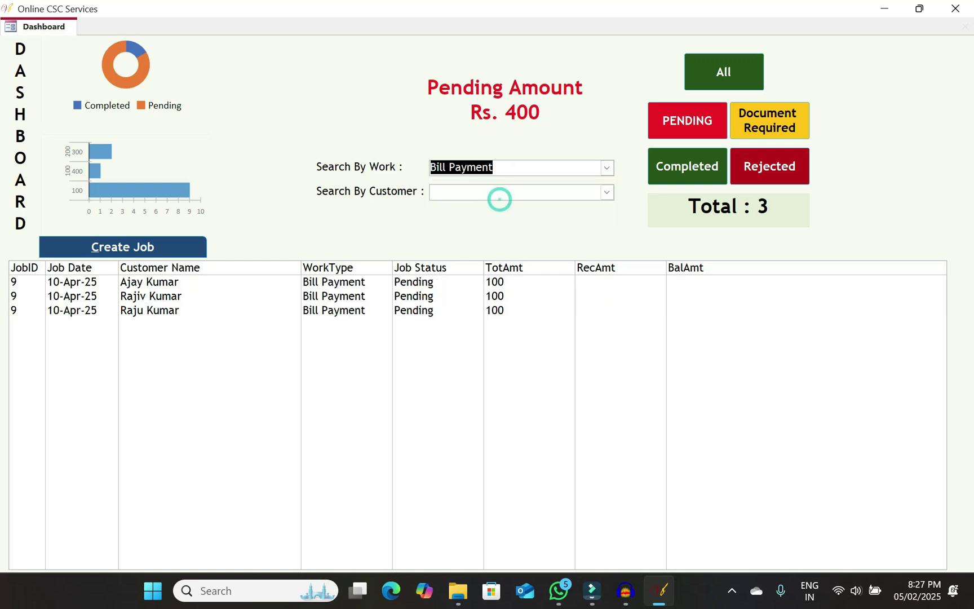
{"action": "left_click", "coordinate": [607, 167]}
{"action": "left_click", "coordinate": [483, 210]}
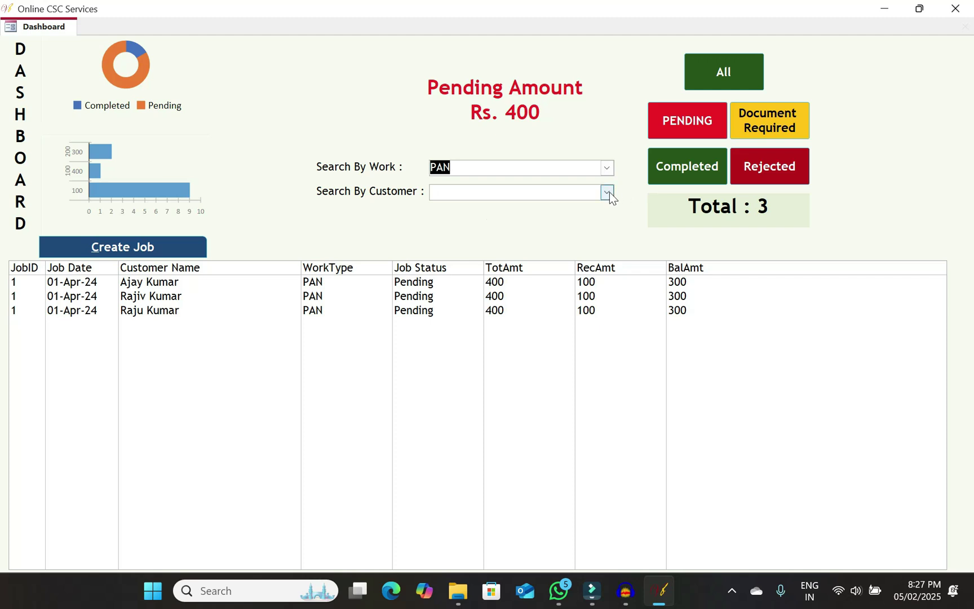
{"action": "left_click", "coordinate": [608, 193]}
{"action": "left_click", "coordinate": [495, 210]}
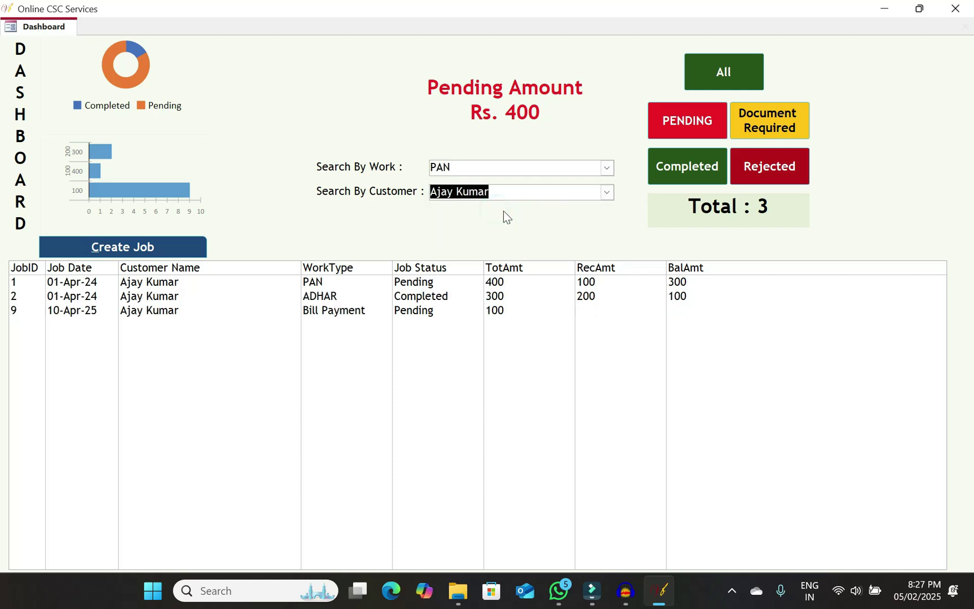
{"action": "left_click", "coordinate": [607, 192]}
{"action": "left_click", "coordinate": [483, 220]}
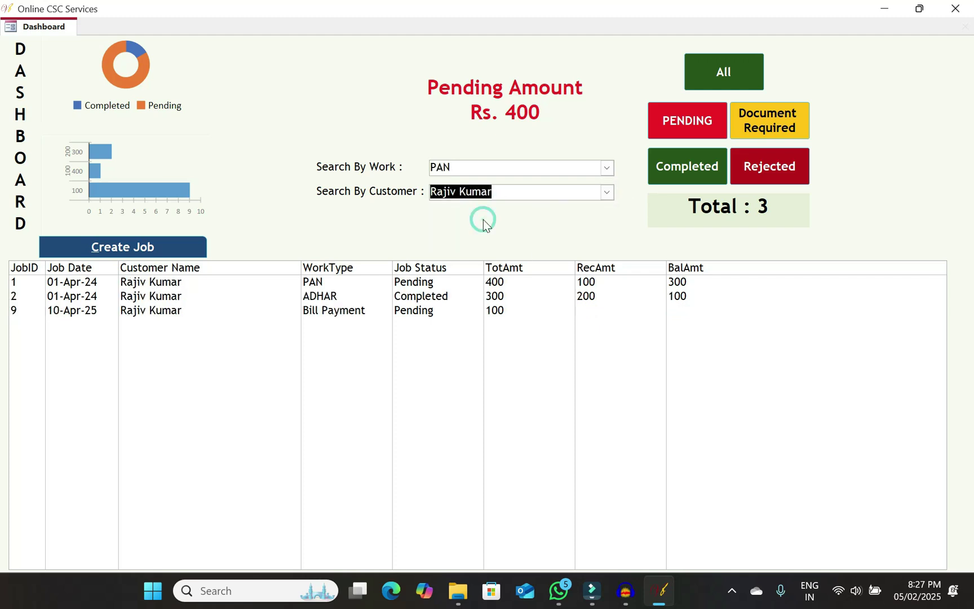
Cycle through Pending, Document Required, Completed and Rejected statuses, then list all jobs and select job 9
{"action": "left_click", "coordinate": [713, 72]}
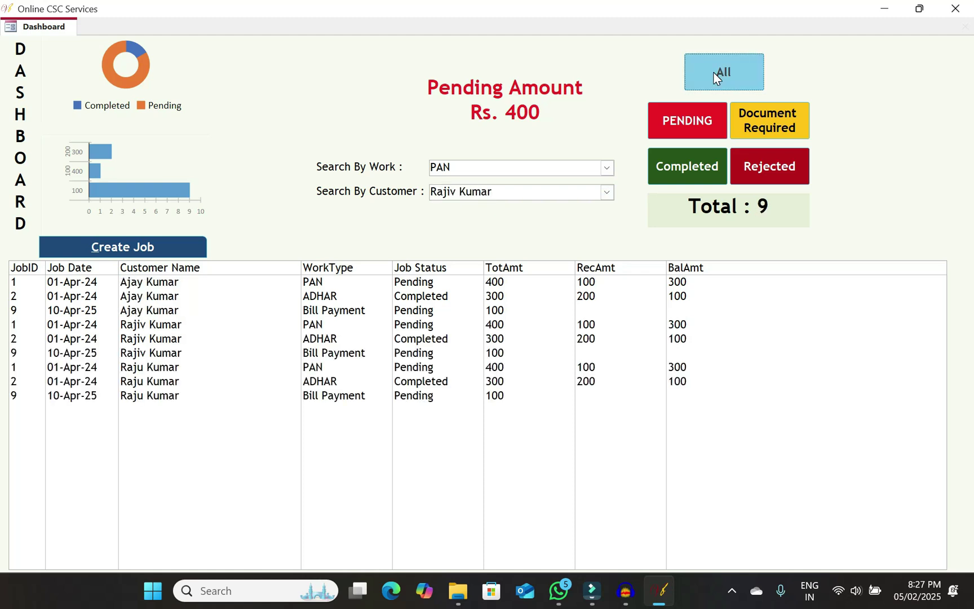
{"action": "left_click", "coordinate": [697, 129]}
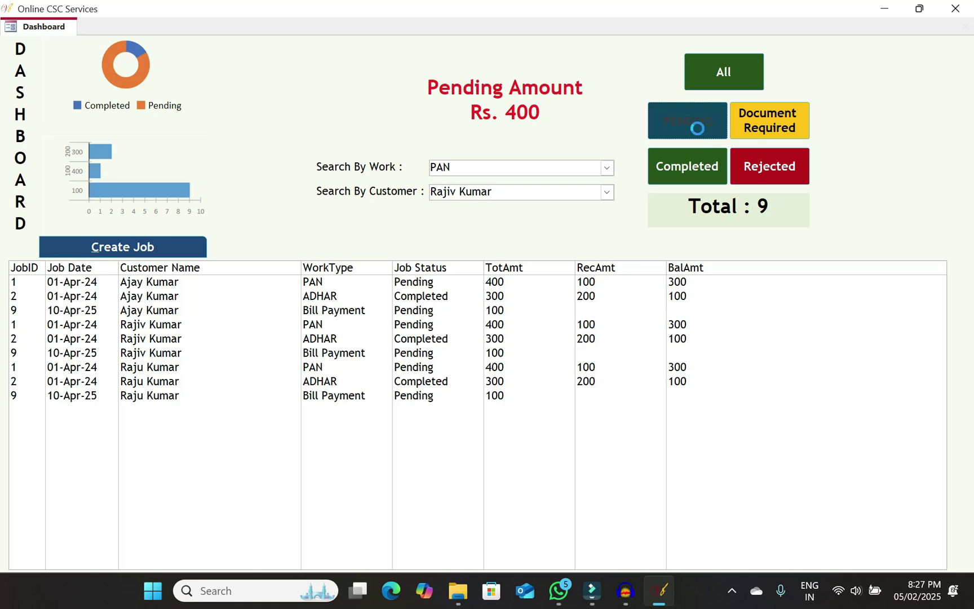
{"action": "left_click", "coordinate": [764, 122]}
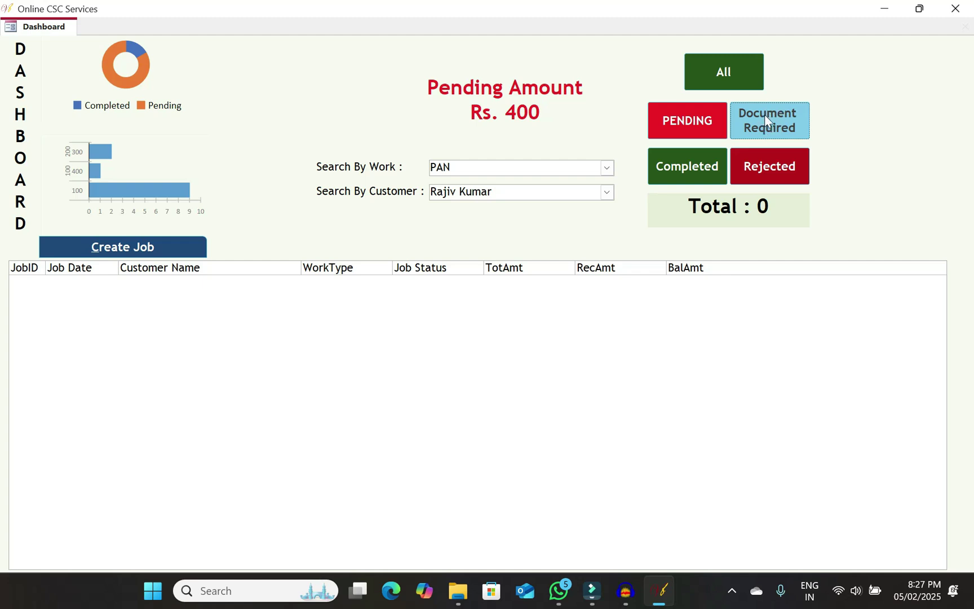
{"action": "left_click", "coordinate": [683, 176]}
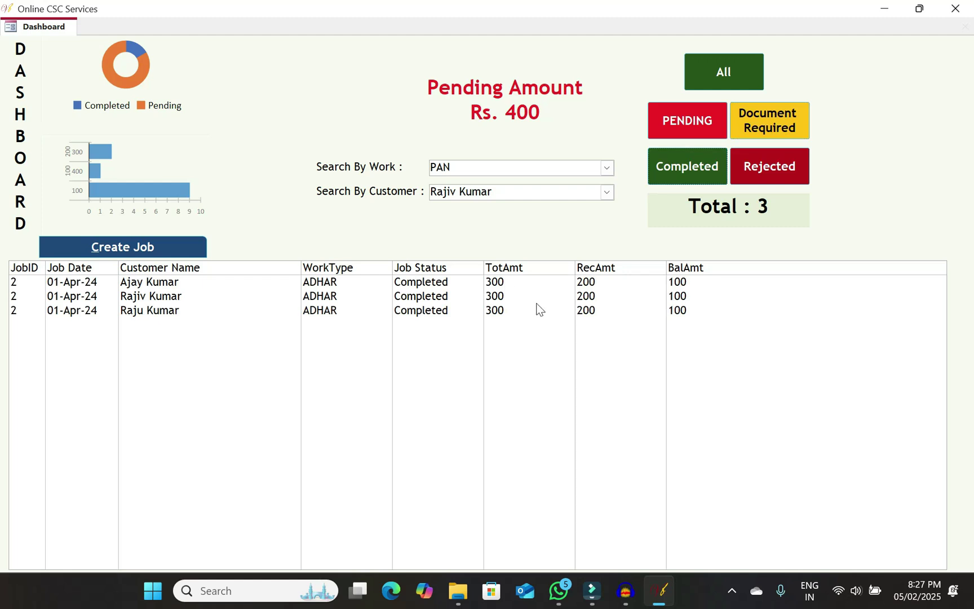
{"action": "left_click", "coordinate": [755, 175]}
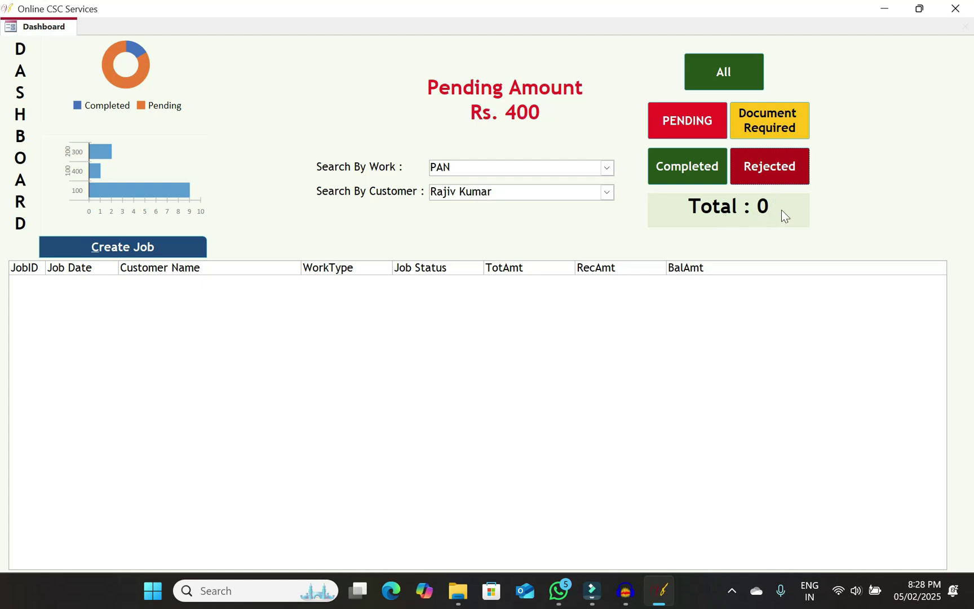
{"action": "left_click", "coordinate": [739, 59]}
{"action": "left_click", "coordinate": [569, 287]}
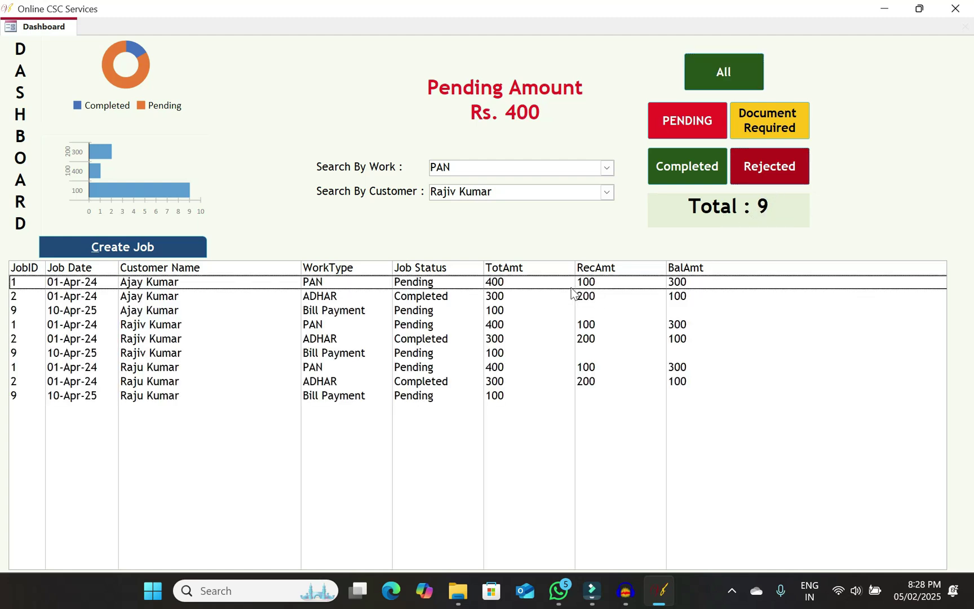
{"action": "left_click", "coordinate": [561, 310]}
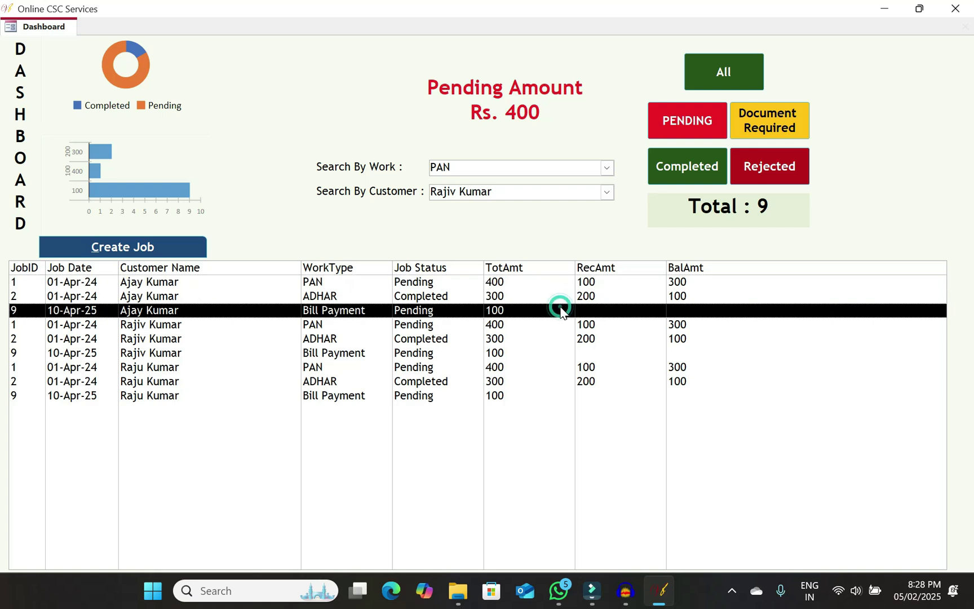
Add a UPI payment of 100 dated 05-Feb-25 to job 9, save, and close the job form
{"action": "double_click", "coordinate": [594, 313]}
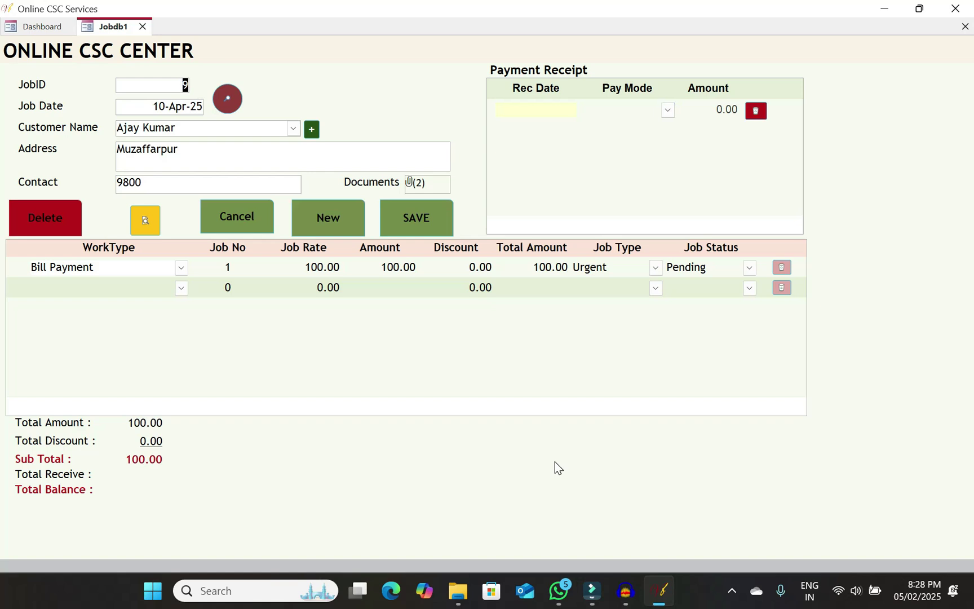
{"action": "left_click", "coordinate": [545, 105]}
{"action": "left_click", "coordinate": [584, 109]}
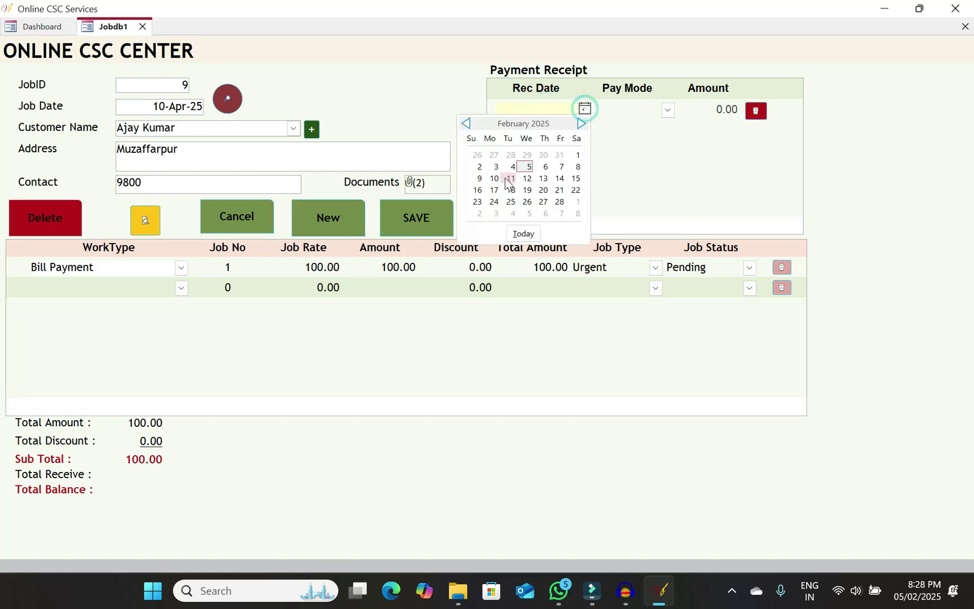
{"action": "left_click", "coordinate": [524, 165]}
{"action": "left_click", "coordinate": [523, 167]}
{"action": "left_click", "coordinate": [667, 110]}
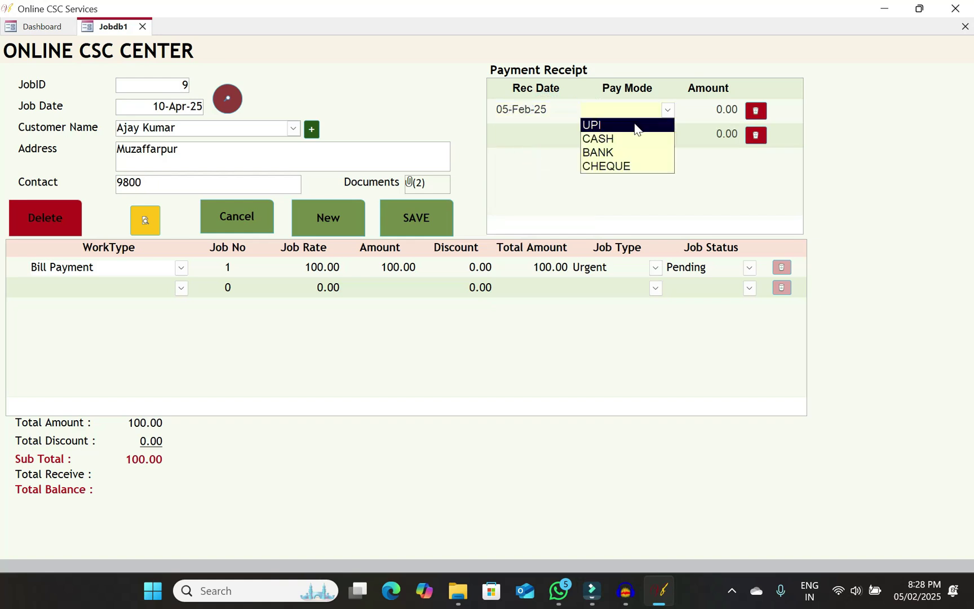
{"action": "left_click", "coordinate": [635, 122]}
{"action": "key", "text": "Tab"}
{"action": "type", "text": "100"}
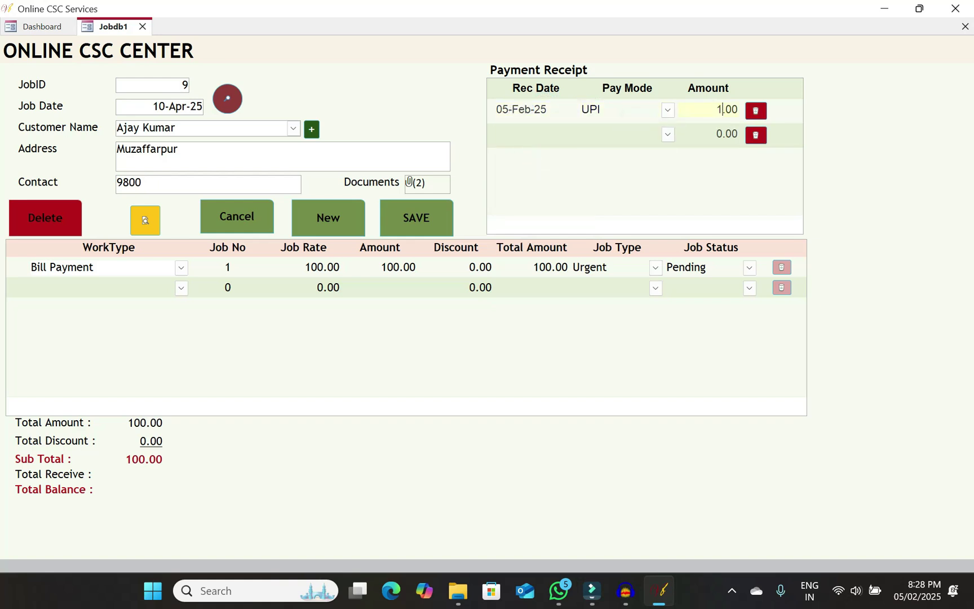
{"action": "key", "text": "Return"}
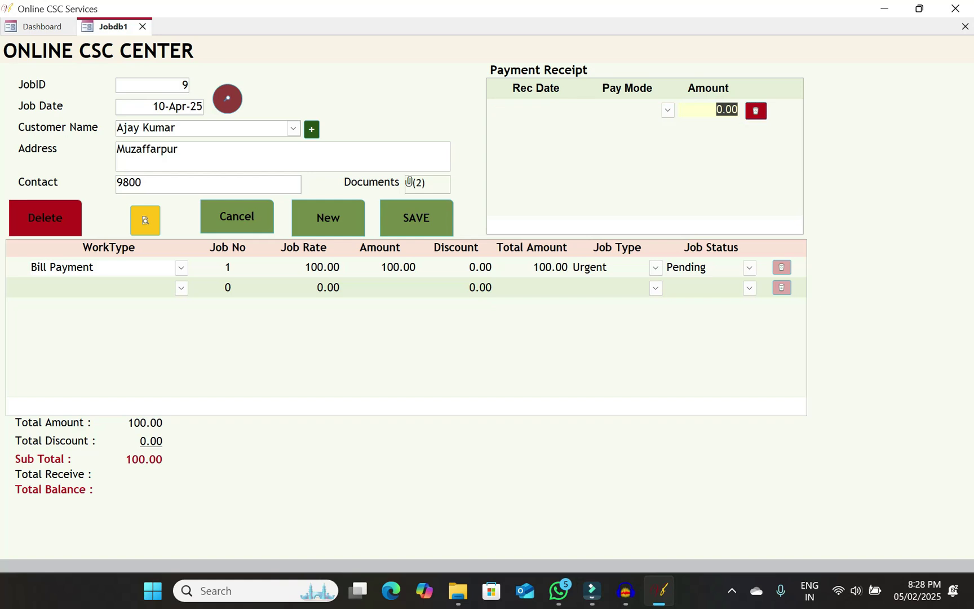
{"action": "left_click", "coordinate": [405, 217]}
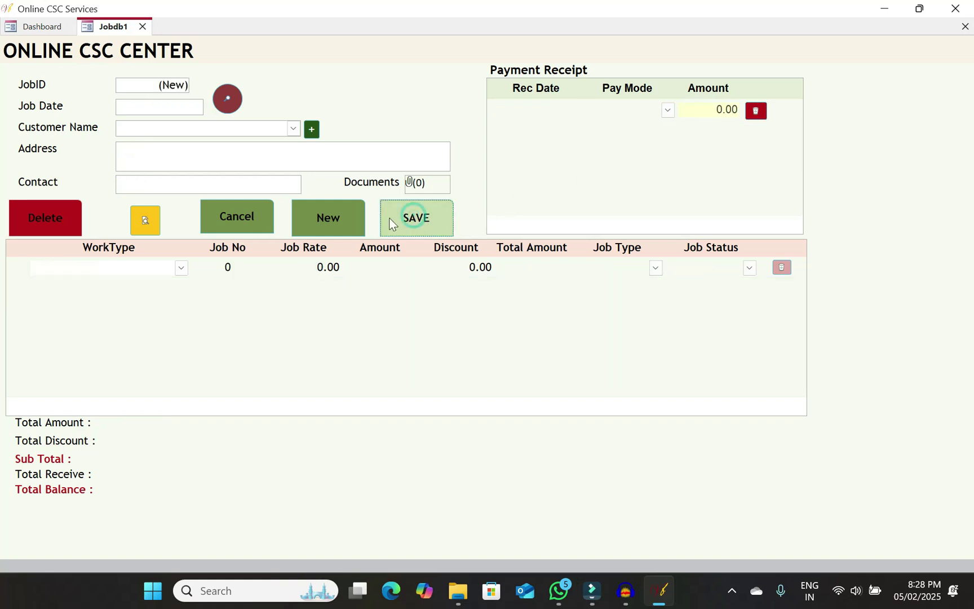
{"action": "left_click", "coordinate": [964, 27]}
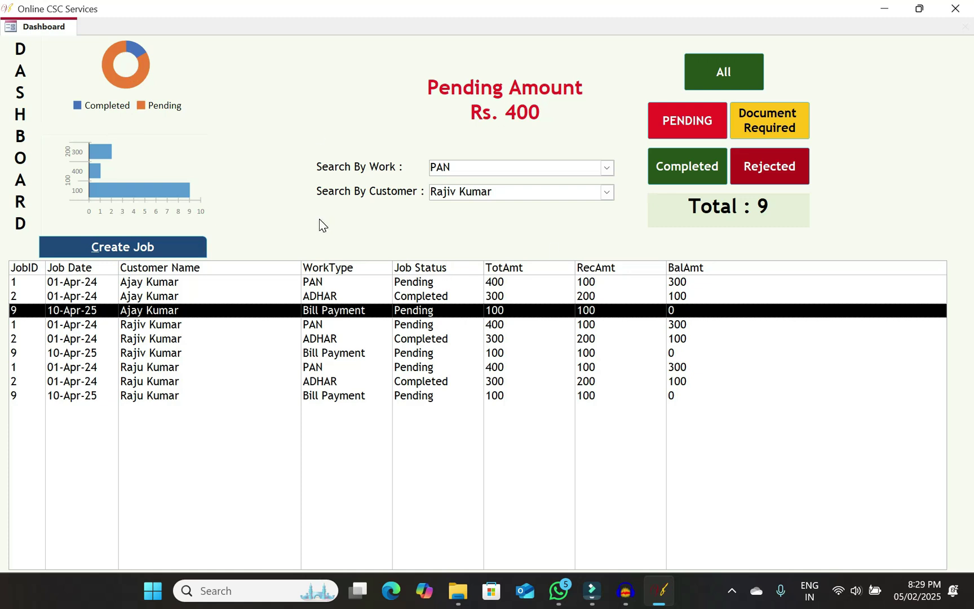
Create job 10 with Job Date 05/02/2025, leaving the Customer Name list unselected
{"action": "left_click", "coordinate": [154, 247]}
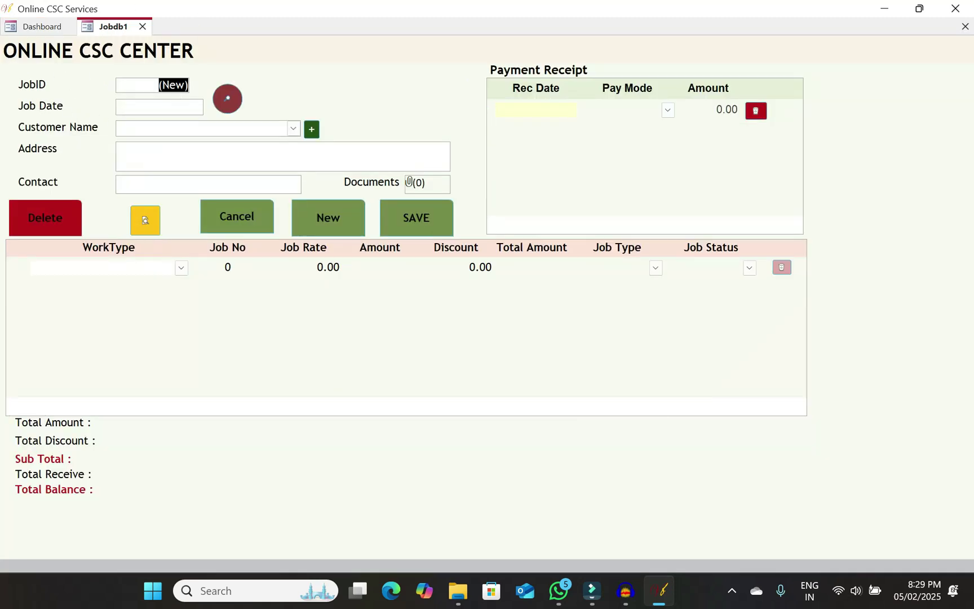
{"action": "left_click", "coordinate": [165, 107]}
{"action": "type", "text": "1/"}
{"action": "key", "text": "BackSpace"}
{"action": "key", "text": "BackSpace"}
{"action": "type", "text": "05/02/2025"}
{"action": "key", "text": "Tab"}
{"action": "left_click", "coordinate": [292, 128]}
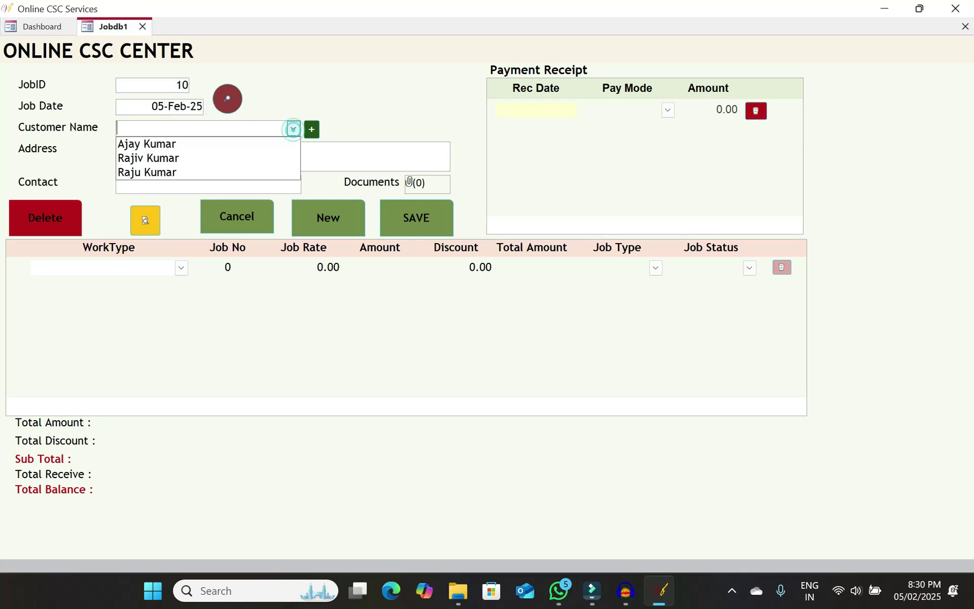
{"action": "left_click", "coordinate": [312, 101]}
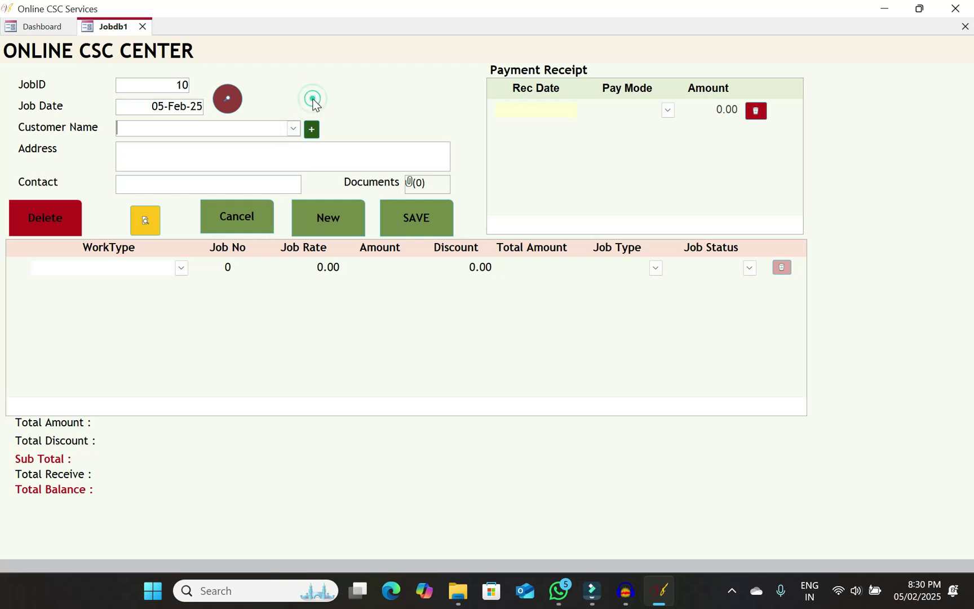
Add a new customer with their full name, a Delhi address and a contact number
{"action": "left_click", "coordinate": [312, 129]}
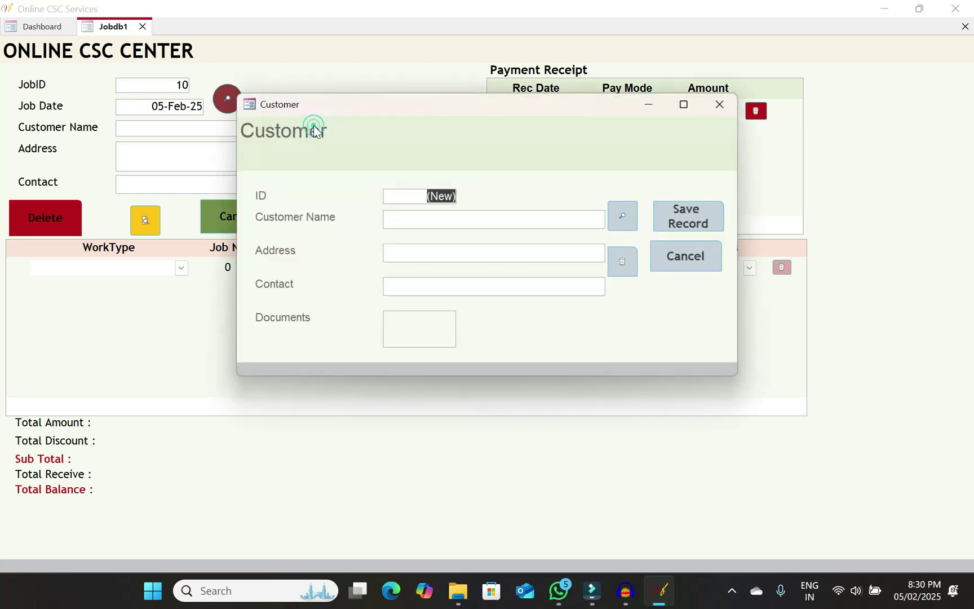
{"action": "left_click", "coordinate": [476, 221]}
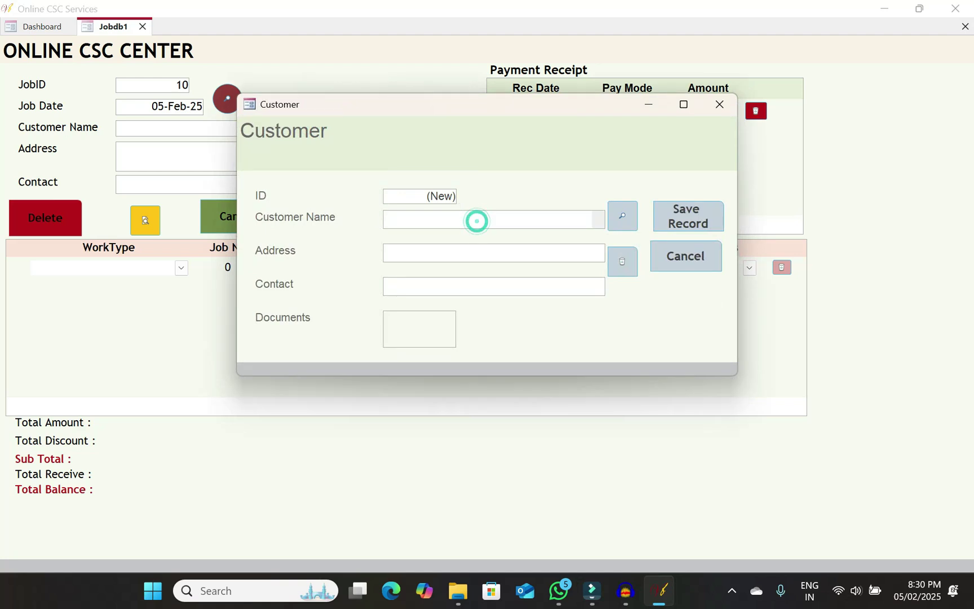
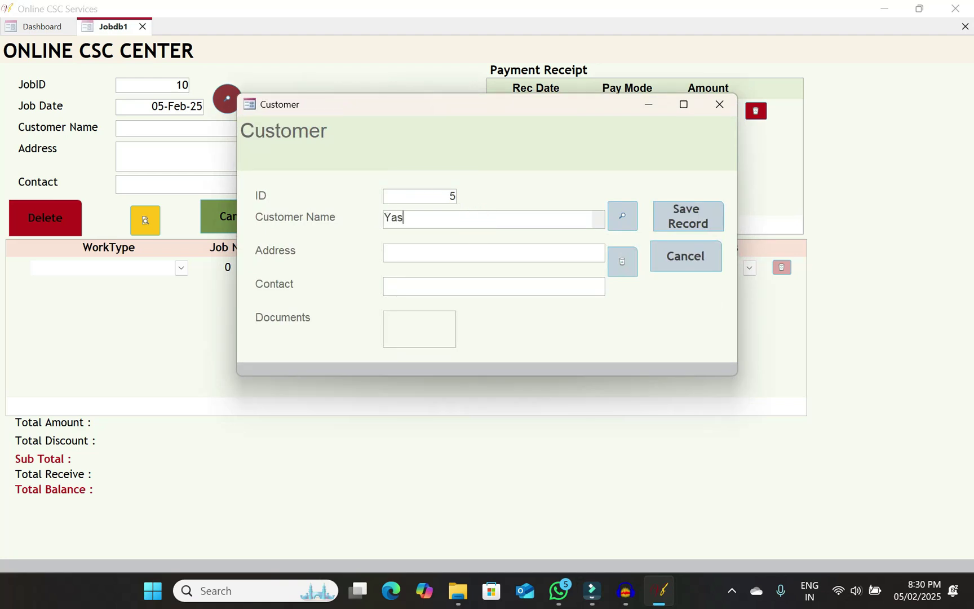
{"action": "key", "text": "Tab"}
{"action": "type", "text": "Delhi"}
{"action": "key", "text": "Tab"}
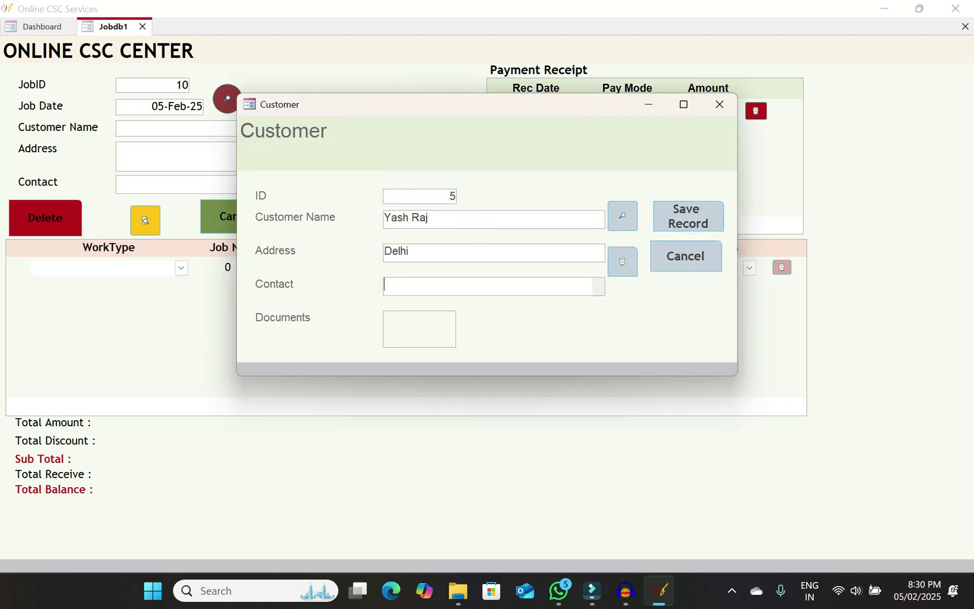
{"action": "type", "text": "88xxxxxxx"}
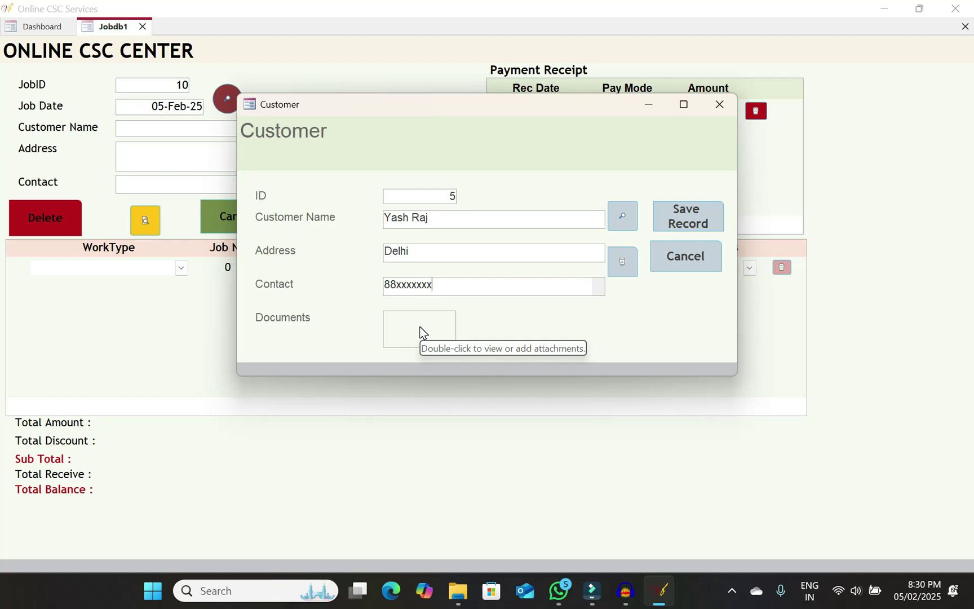
Attach juridiction.pdf to the customer's Documents, save the record, and close the Customer window
{"action": "double_click", "coordinate": [421, 333]}
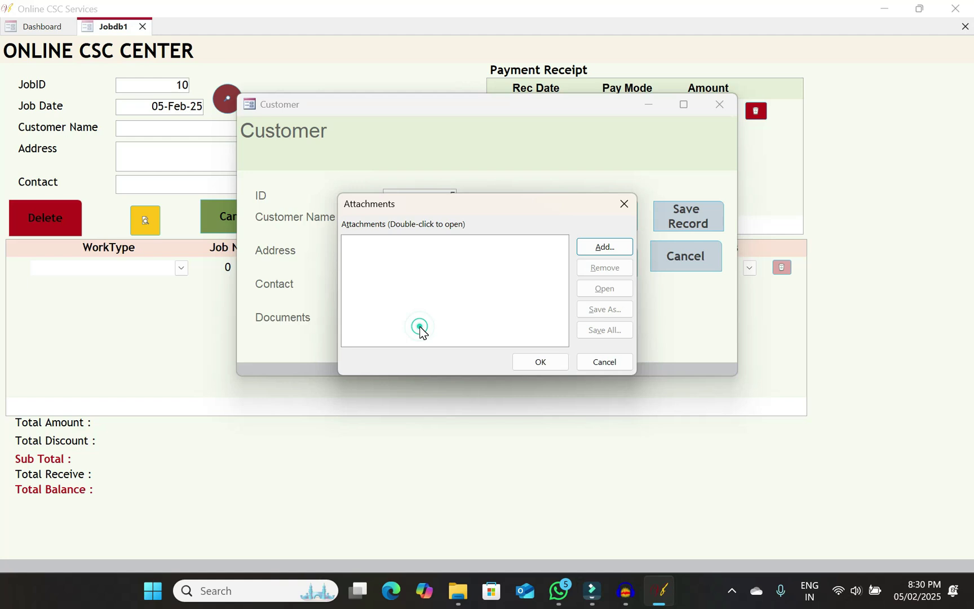
{"action": "left_click", "coordinate": [606, 247]}
{"action": "scroll", "coordinate": [533, 383], "scroll_direction": "down", "scroll_amount": 5}
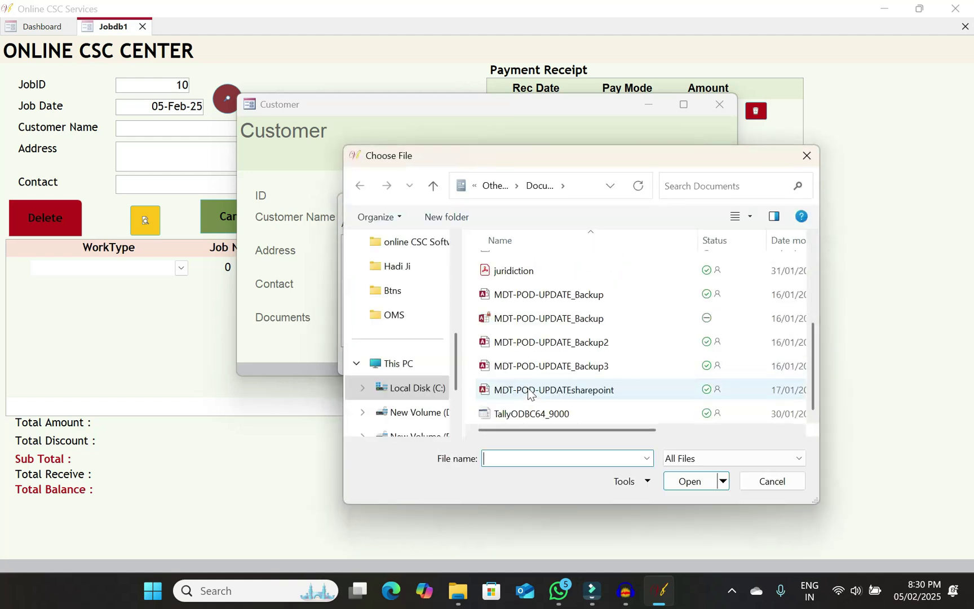
{"action": "left_click", "coordinate": [511, 272]}
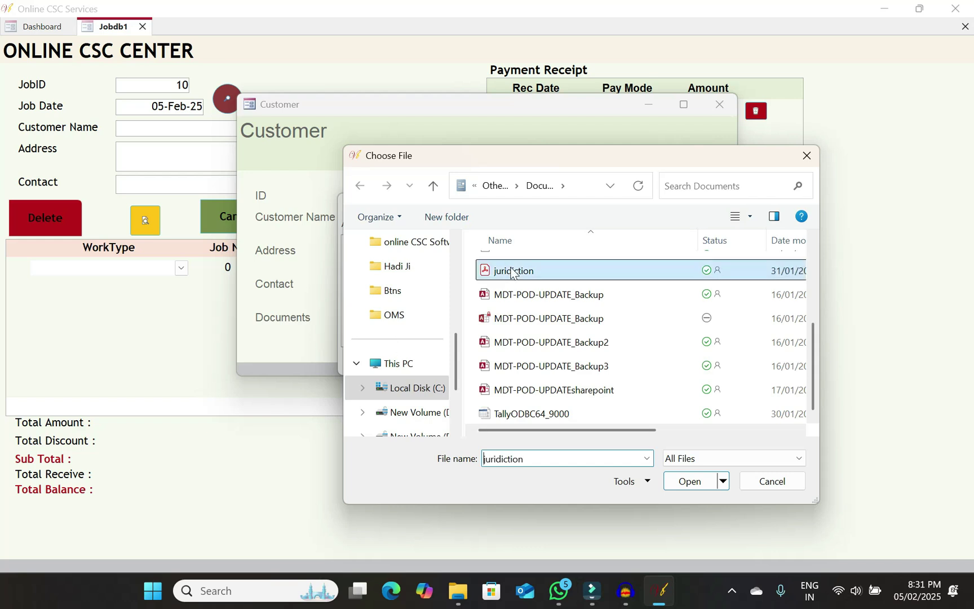
{"action": "left_click", "coordinate": [686, 481]}
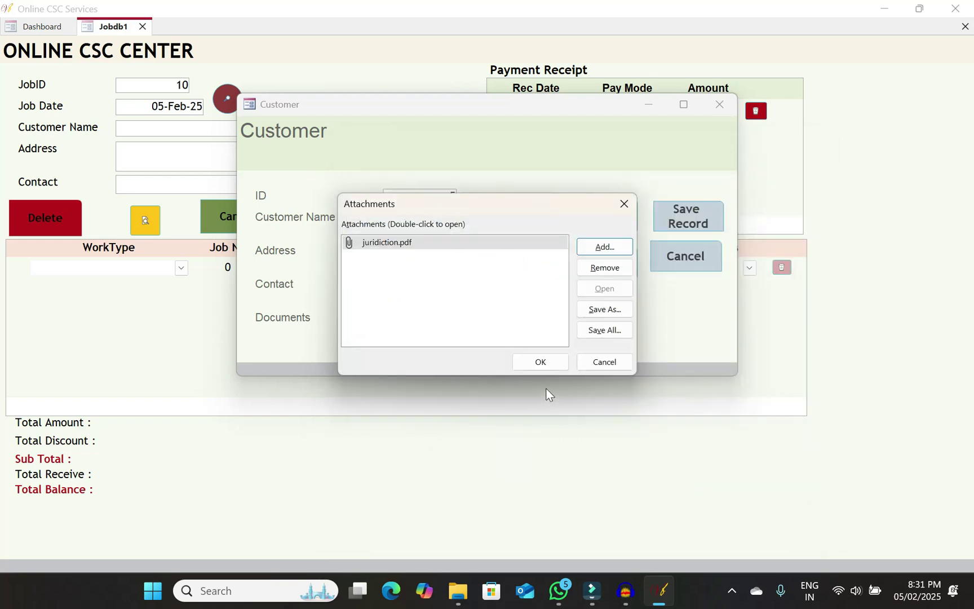
{"action": "left_click", "coordinate": [541, 362]}
{"action": "left_click", "coordinate": [687, 224]}
{"action": "left_click", "coordinate": [719, 104]}
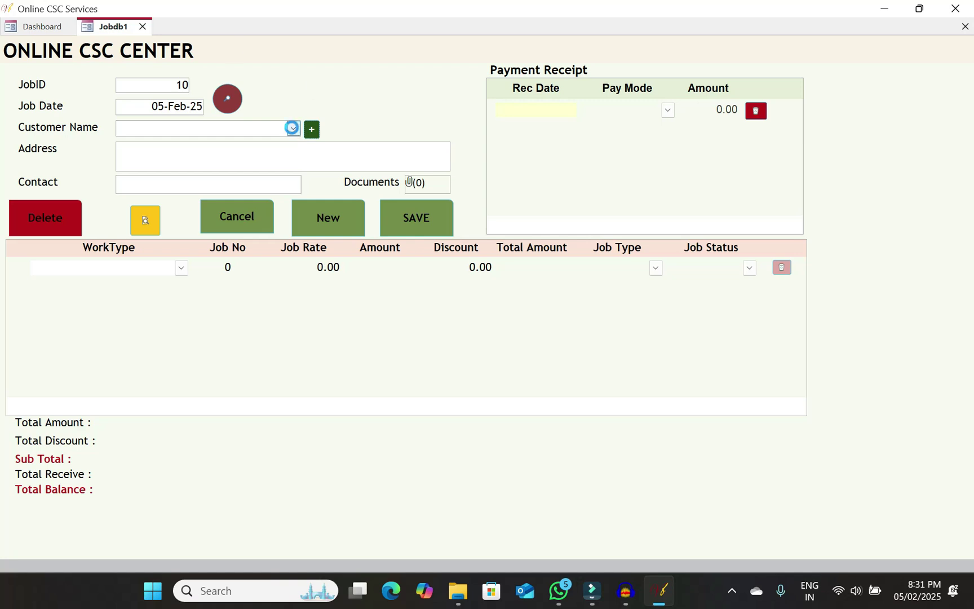
Assign the newly saved customer to job 10 and view its one attached document
{"action": "left_click", "coordinate": [292, 128]}
{"action": "left_click", "coordinate": [175, 187]}
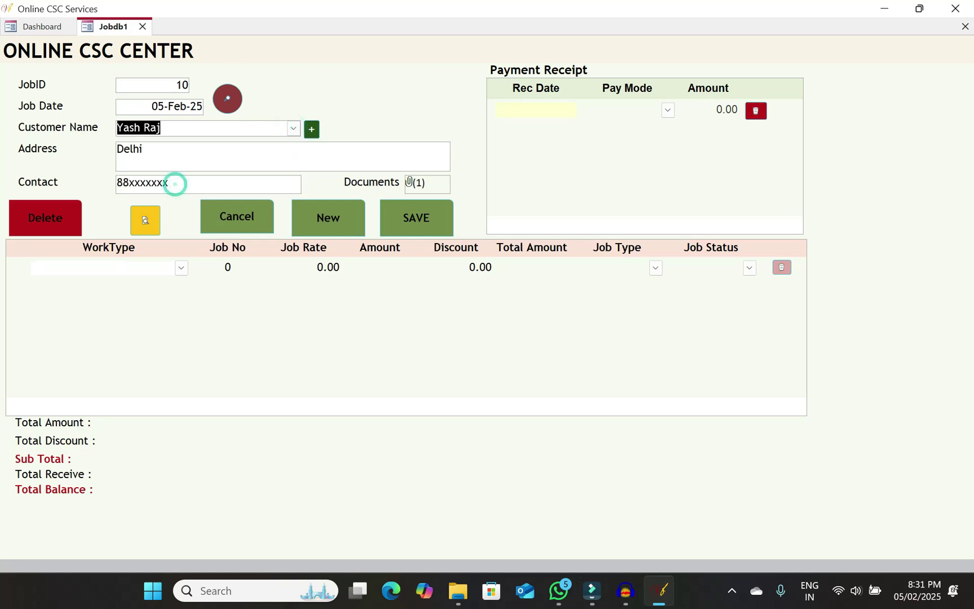
{"action": "double_click", "coordinate": [418, 188]}
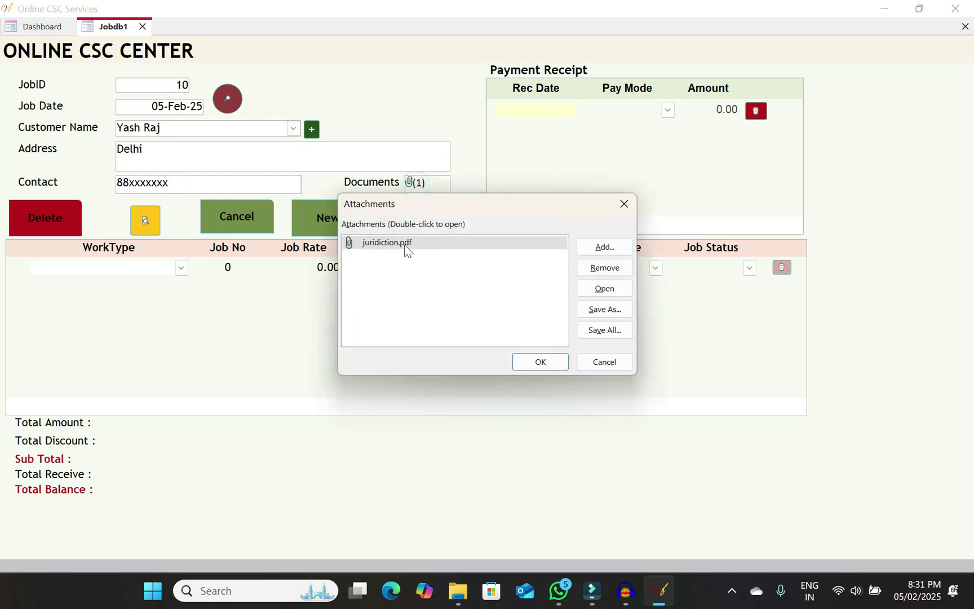
{"action": "left_click", "coordinate": [617, 365]}
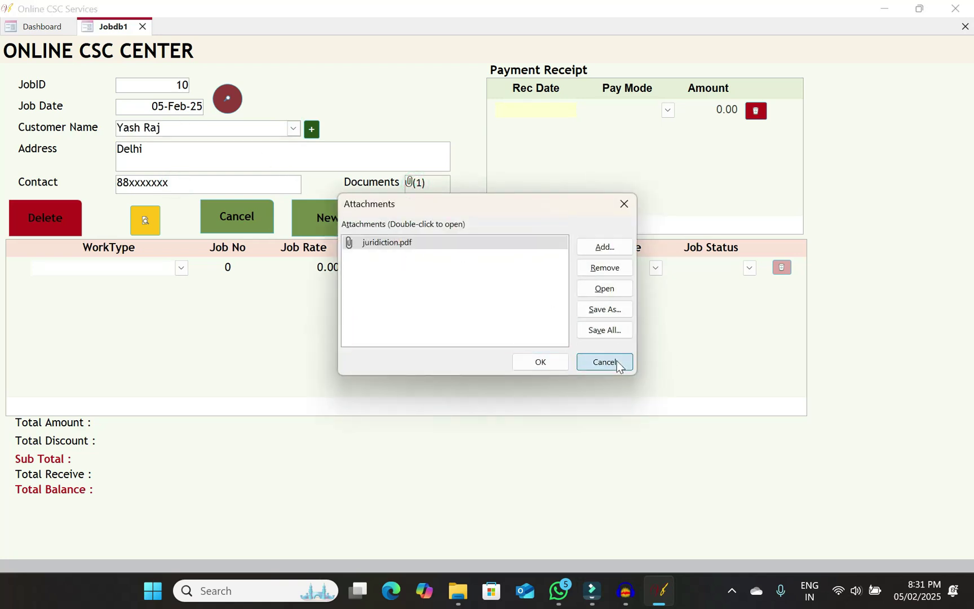
{"action": "double_click", "coordinate": [434, 192]}
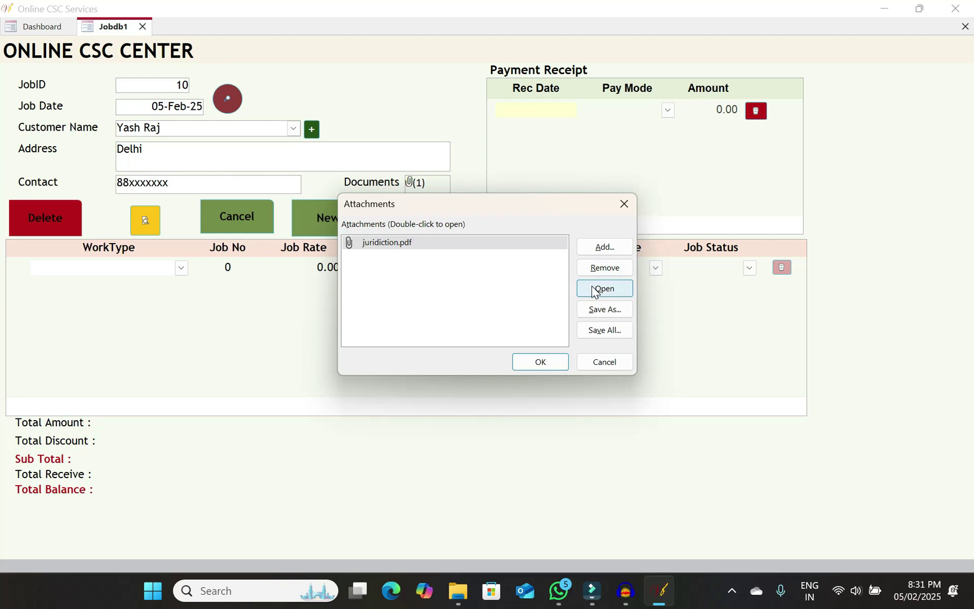
{"action": "left_click", "coordinate": [602, 359]}
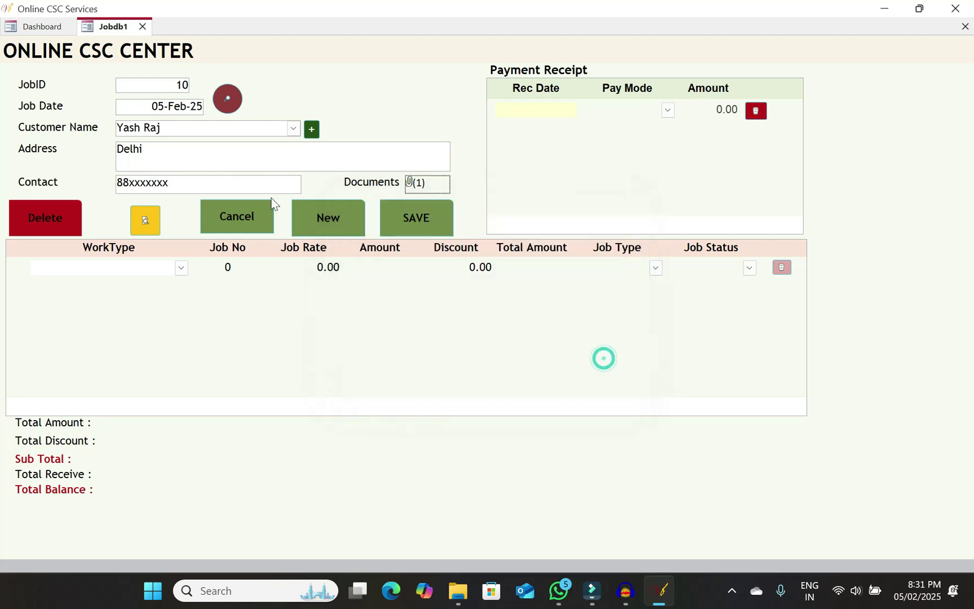
{"action": "left_click", "coordinate": [181, 267]}
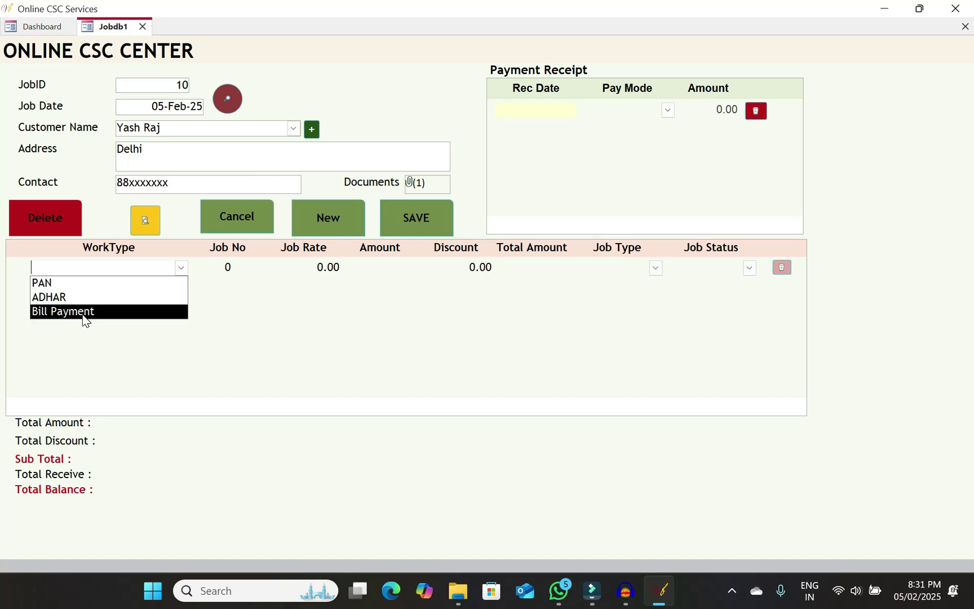
Set the first job line's work type to Bill Payment
{"action": "left_click", "coordinate": [68, 283]}
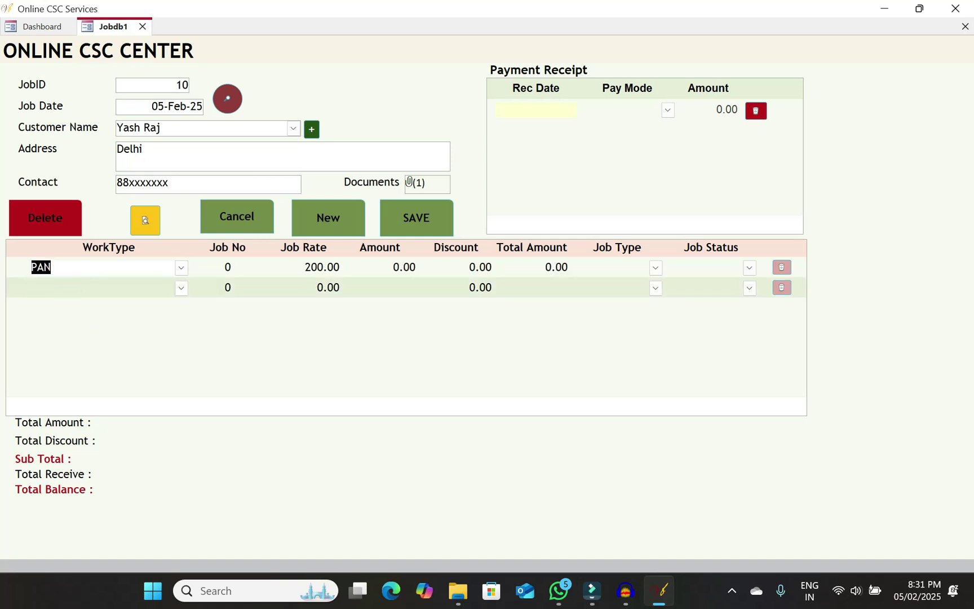
{"action": "left_click", "coordinate": [205, 269]}
{"action": "type", "text": "1"}
{"action": "key", "text": "Tab"}
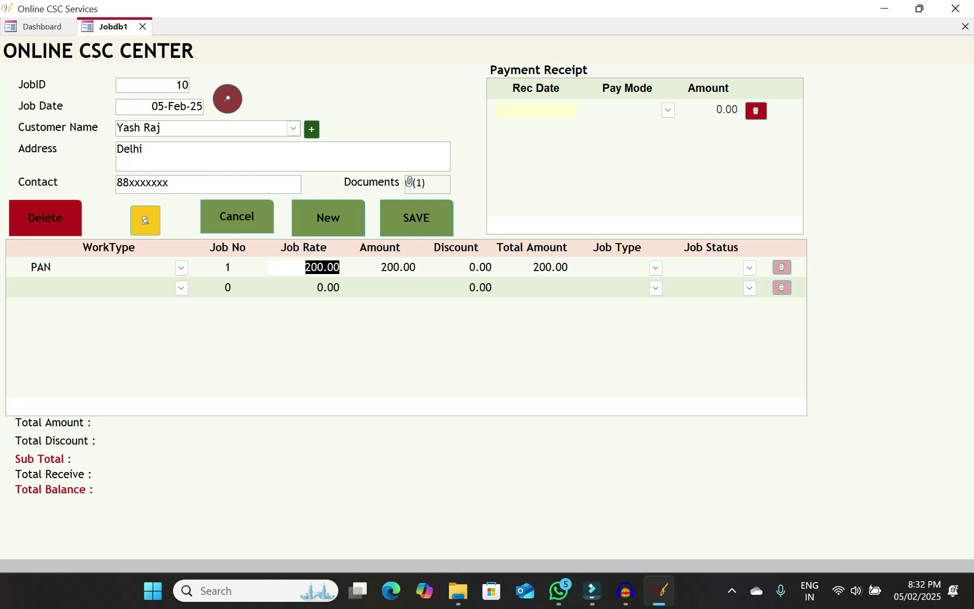
{"action": "left_click", "coordinate": [175, 269]}
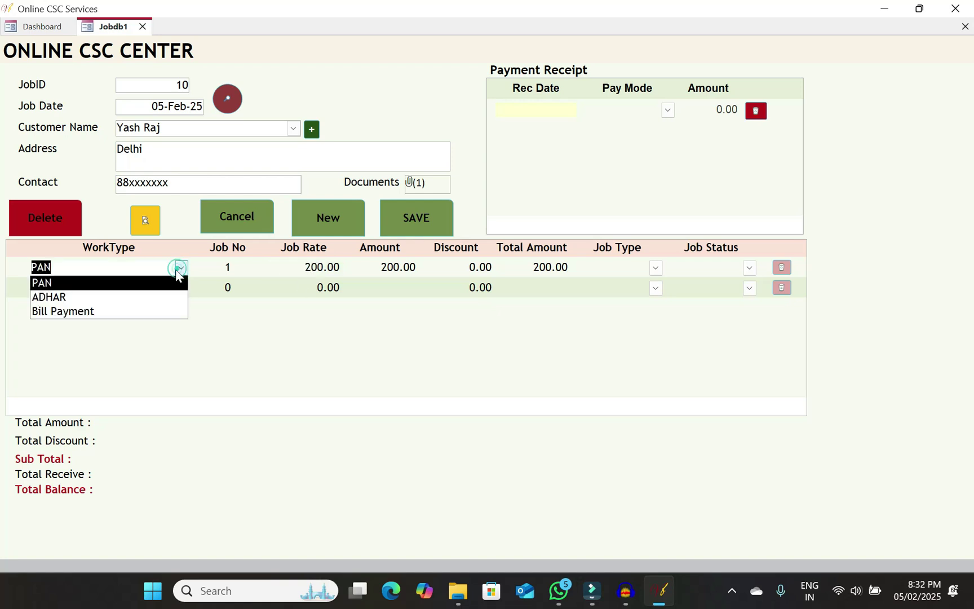
{"action": "left_click", "coordinate": [93, 298]}
{"action": "left_click", "coordinate": [295, 266]}
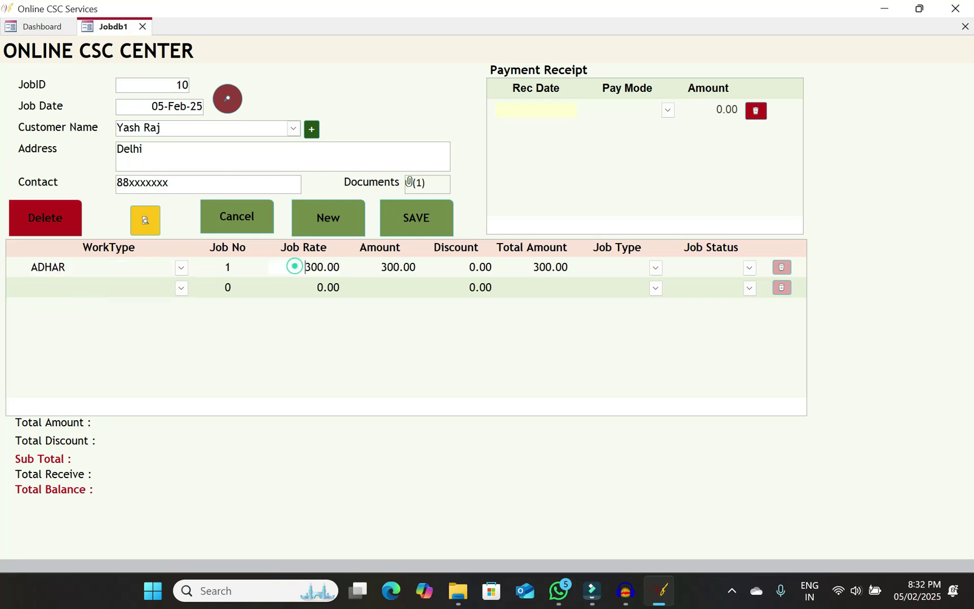
{"action": "left_click", "coordinate": [181, 269]}
{"action": "left_click", "coordinate": [89, 312]}
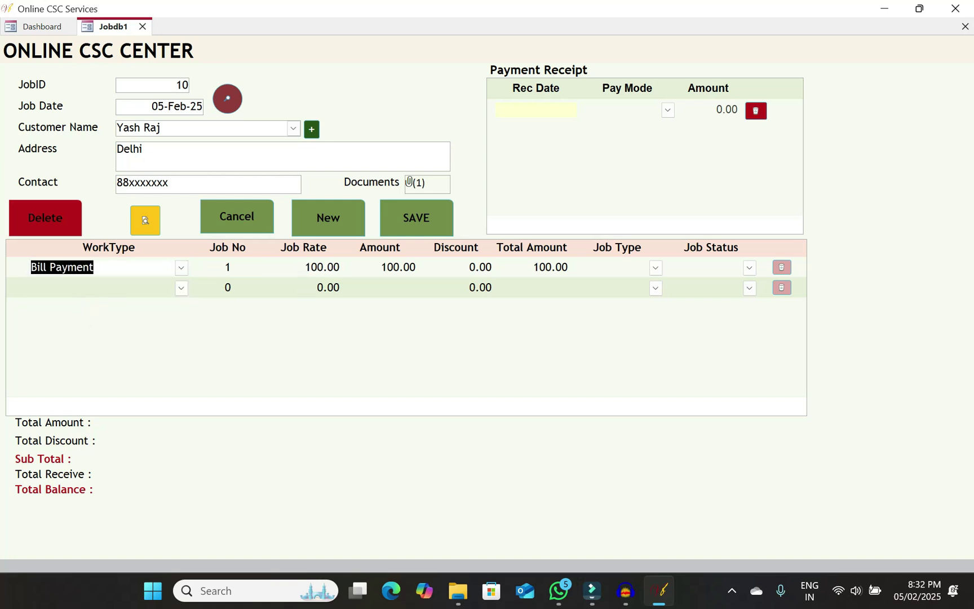
{"action": "left_click", "coordinate": [304, 265]}
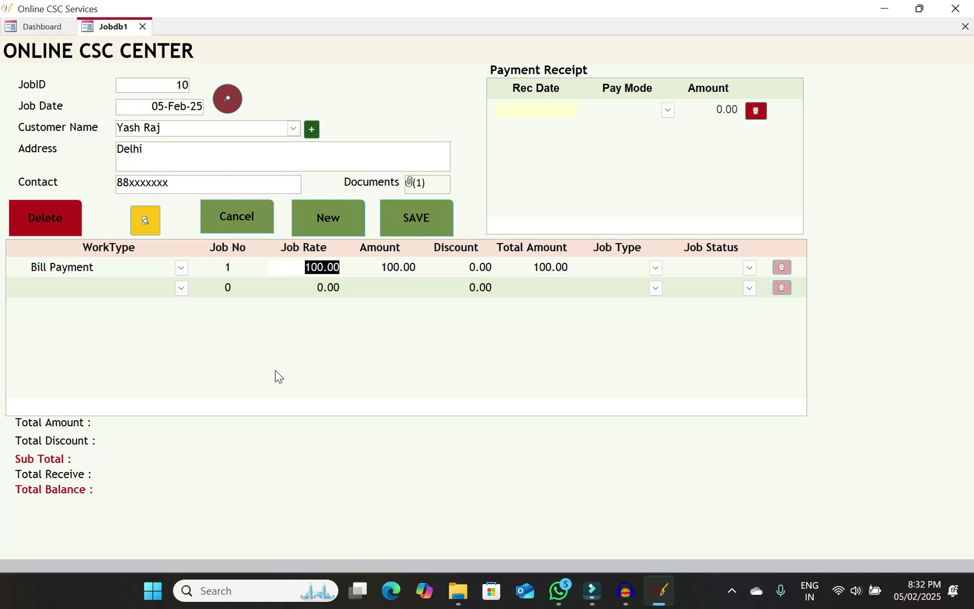
{"action": "left_click", "coordinate": [181, 268]}
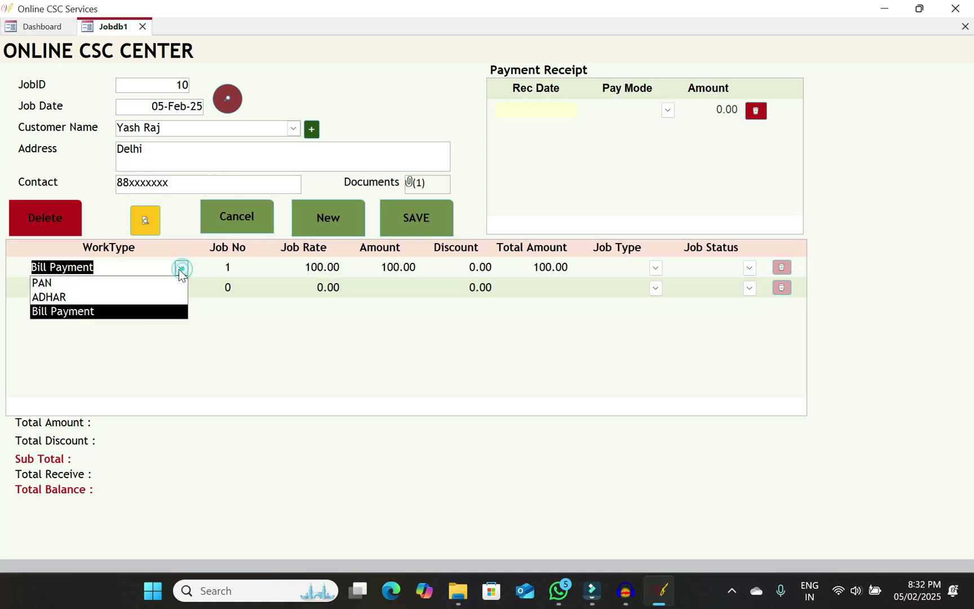
{"action": "left_click", "coordinate": [94, 312]}
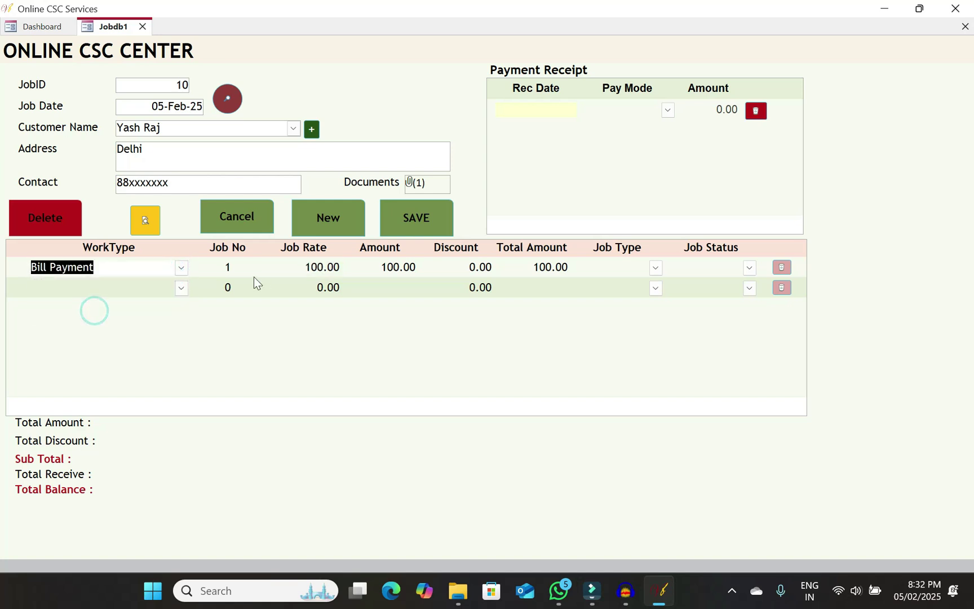
Enter Job No 2, Job Rate 200.00 and a 10.00 discount on the Bill Payment line
{"action": "key", "text": "Tab"}
{"action": "type", "text": "2"}
{"action": "key", "text": "Tab"}
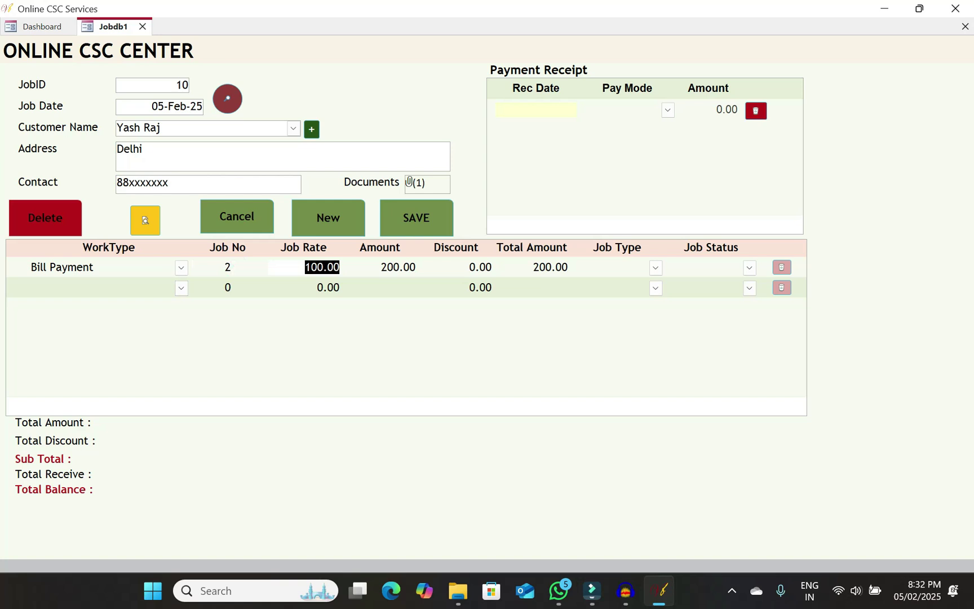
{"action": "type", "text": "200"}
{"action": "key", "text": "Tab"}
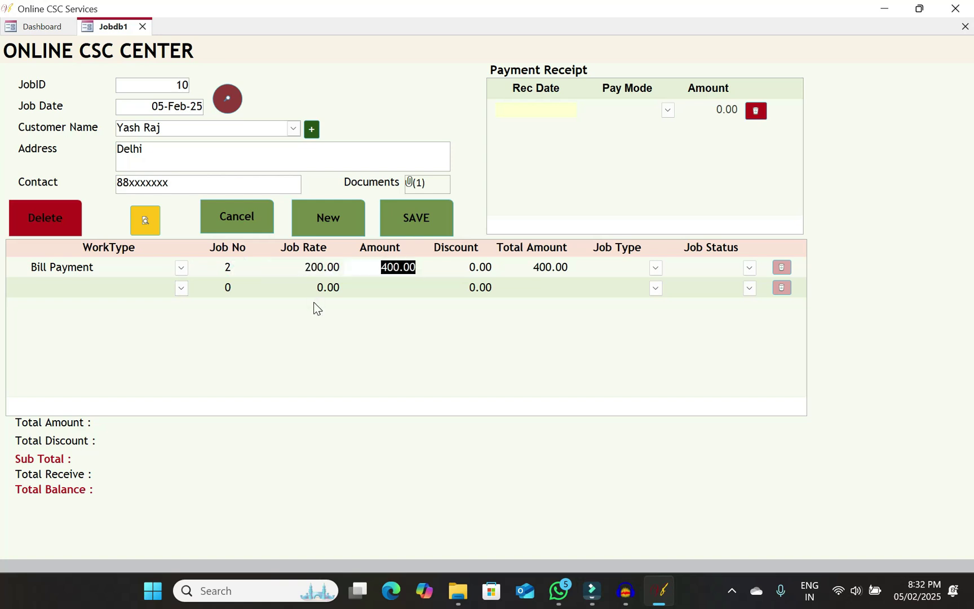
{"action": "left_click", "coordinate": [296, 266]}
{"action": "type", "text": "200"}
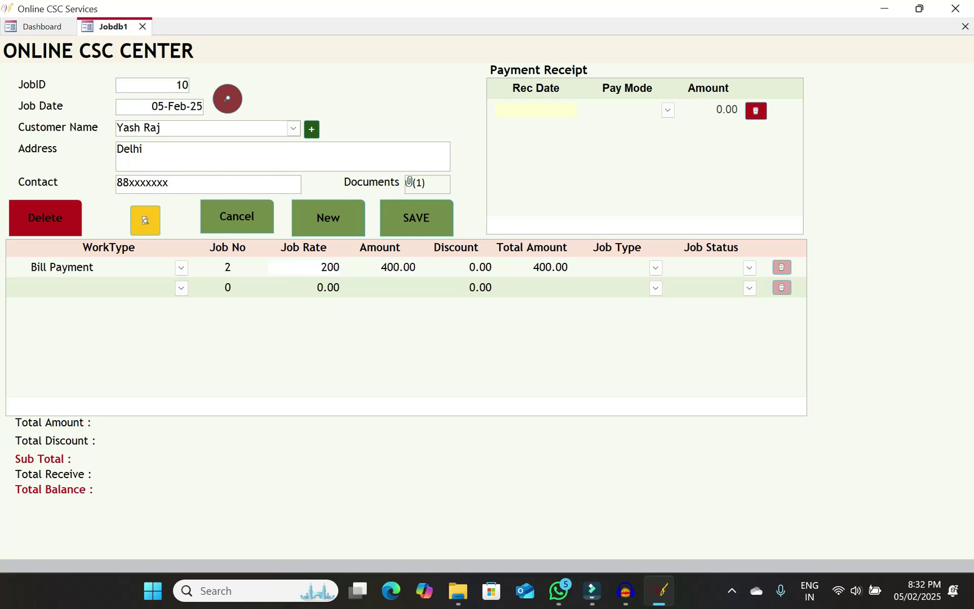
{"action": "key", "text": "Tab"}
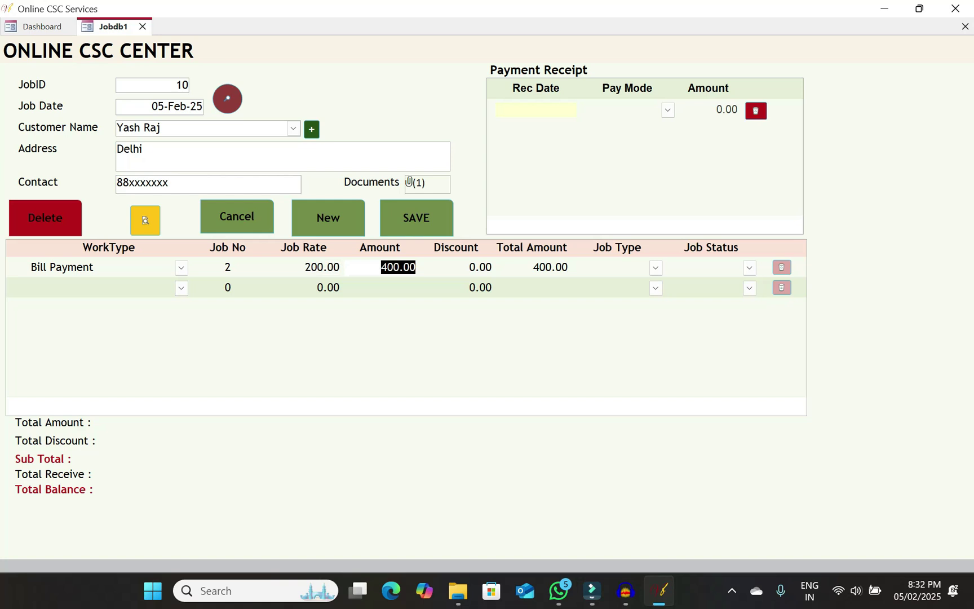
{"action": "left_click", "coordinate": [403, 266]}
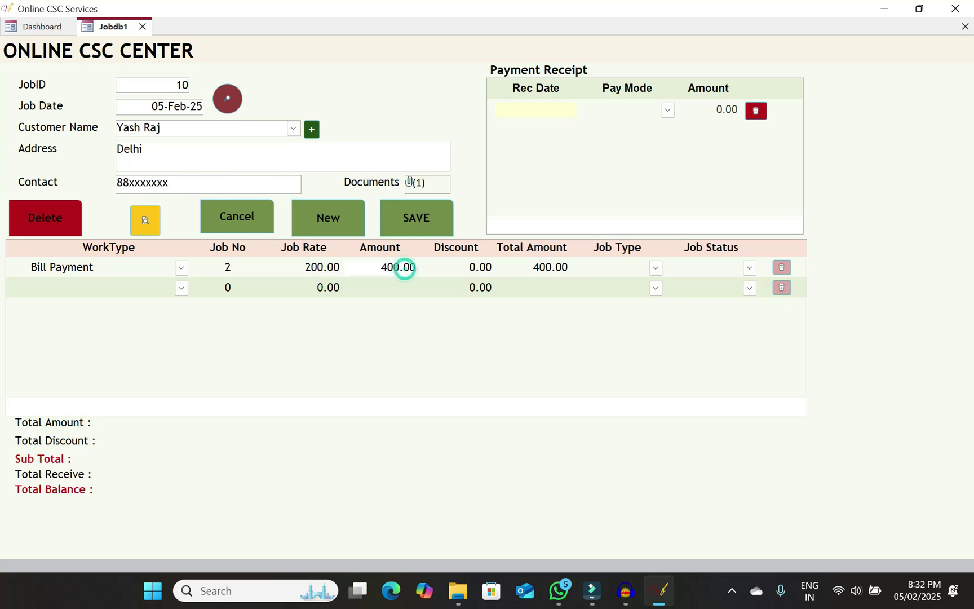
{"action": "left_click", "coordinate": [459, 268]}
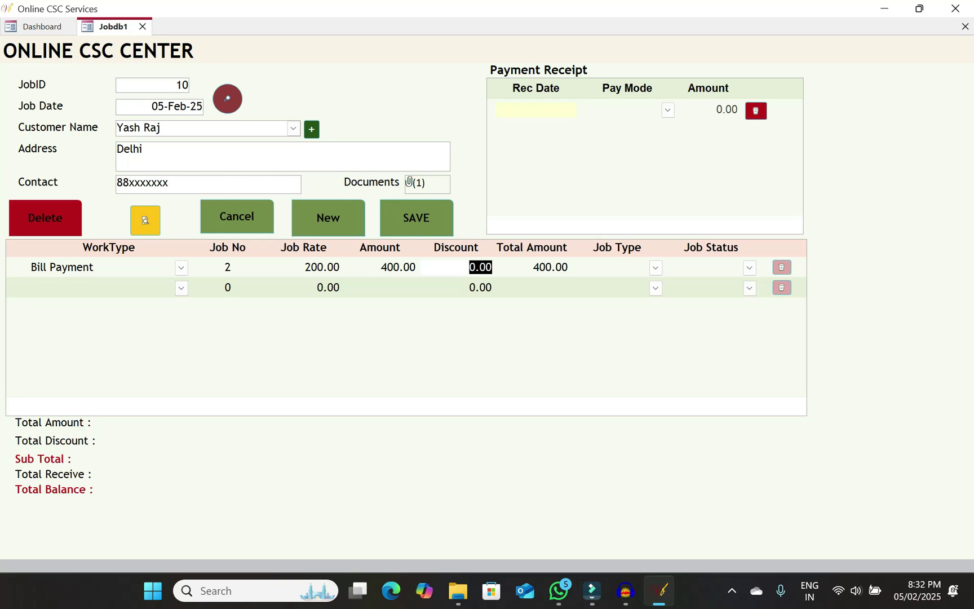
{"action": "type", "text": "10"}
{"action": "key", "text": "Tab"}
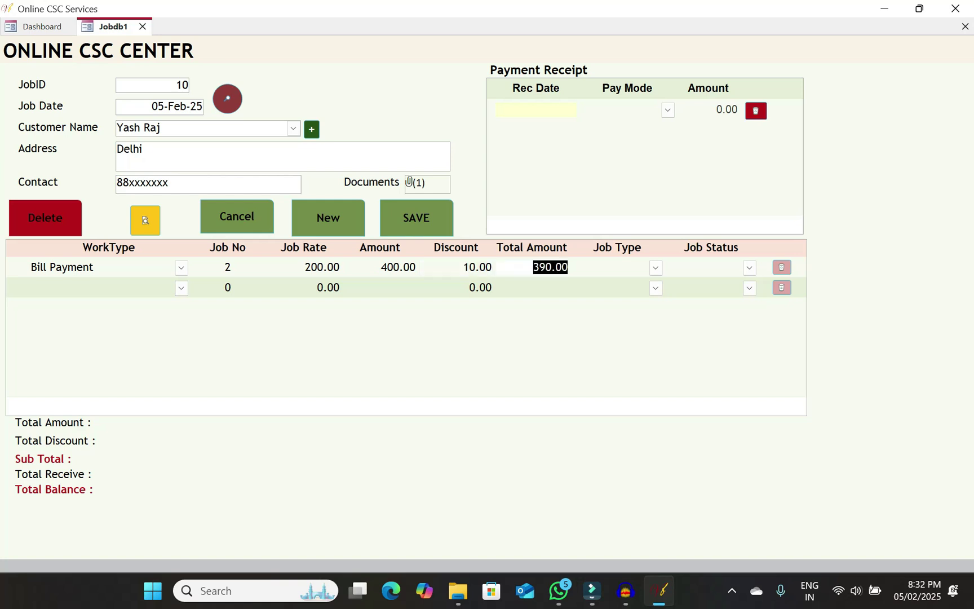
Mark the line's Job Type as Urgent and Job Status as Pending
{"action": "left_click", "coordinate": [657, 268]}
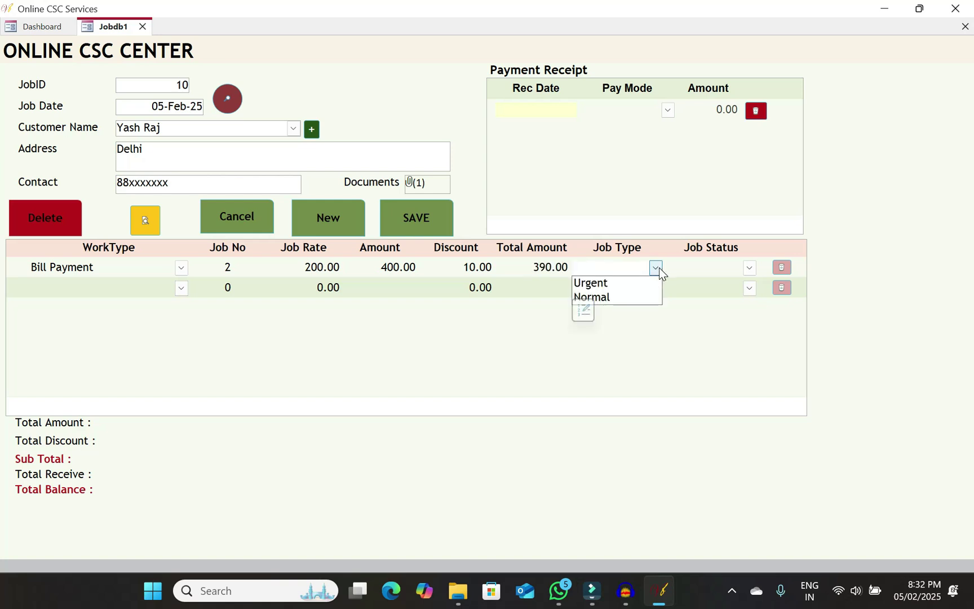
{"action": "left_click", "coordinate": [621, 289]}
{"action": "left_click", "coordinate": [302, 265]}
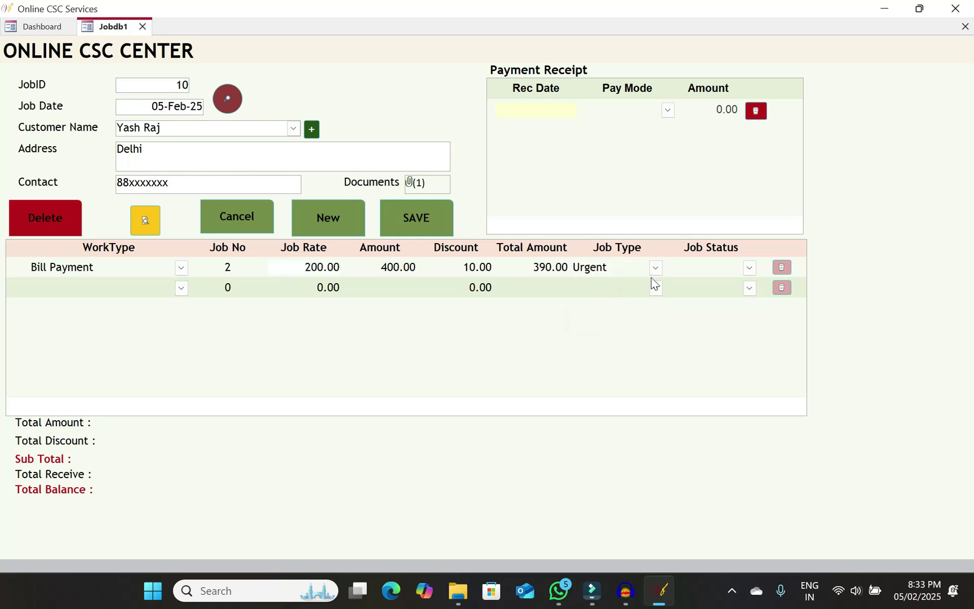
{"action": "left_click", "coordinate": [747, 271]}
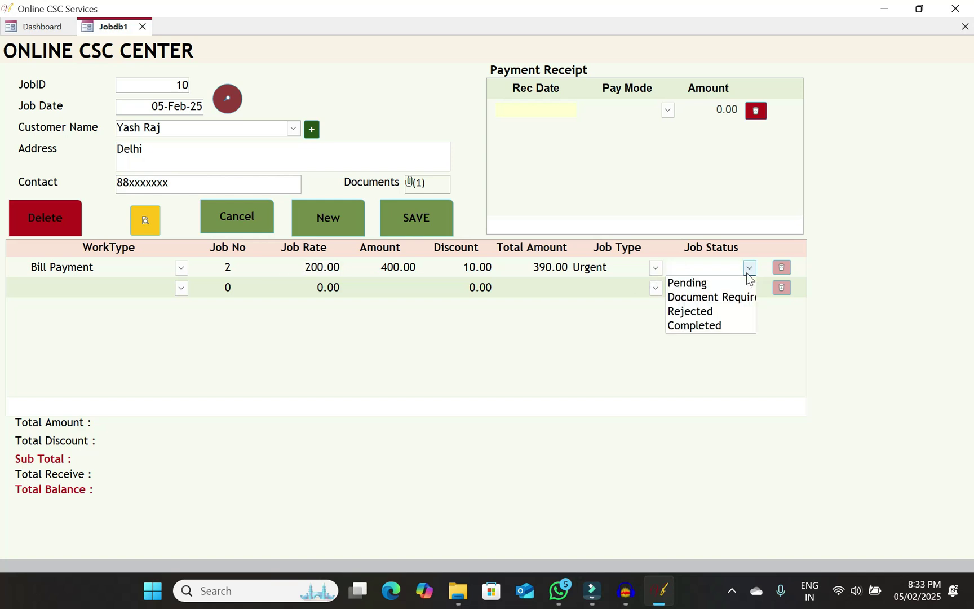
{"action": "left_click", "coordinate": [695, 285]}
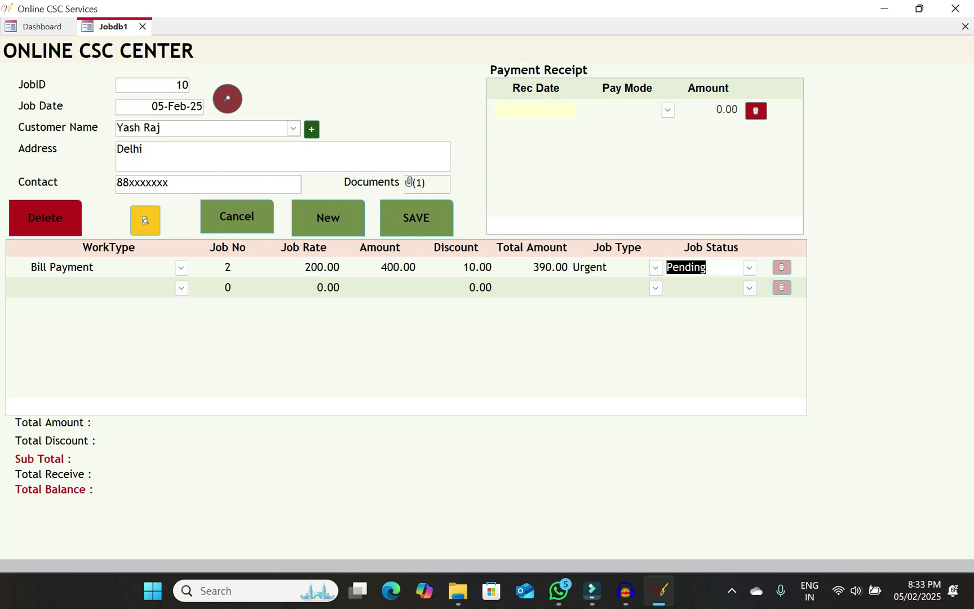
{"action": "key", "text": "Tab"}
{"action": "left_click", "coordinate": [165, 286]}
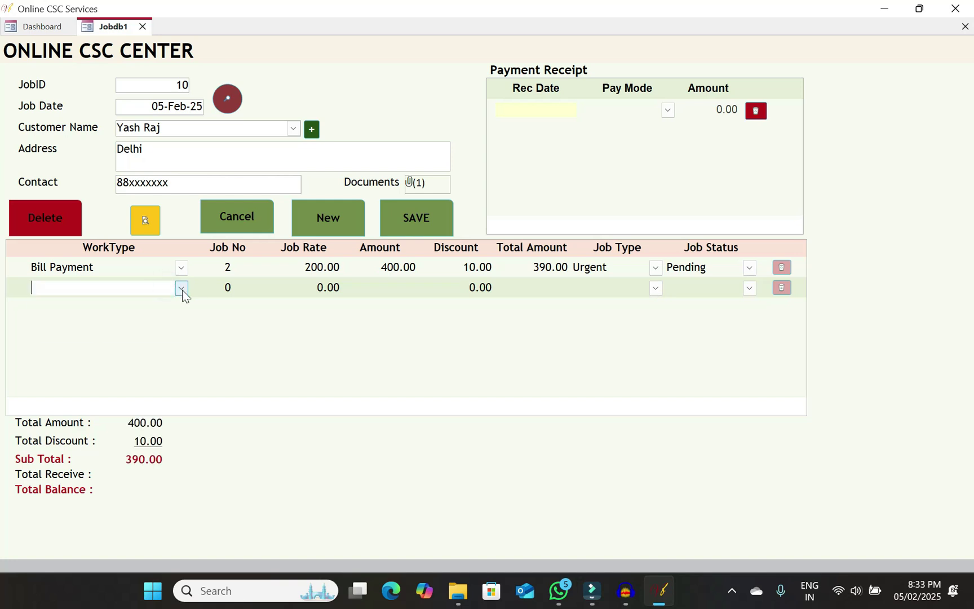
{"action": "left_click", "coordinate": [183, 290]}
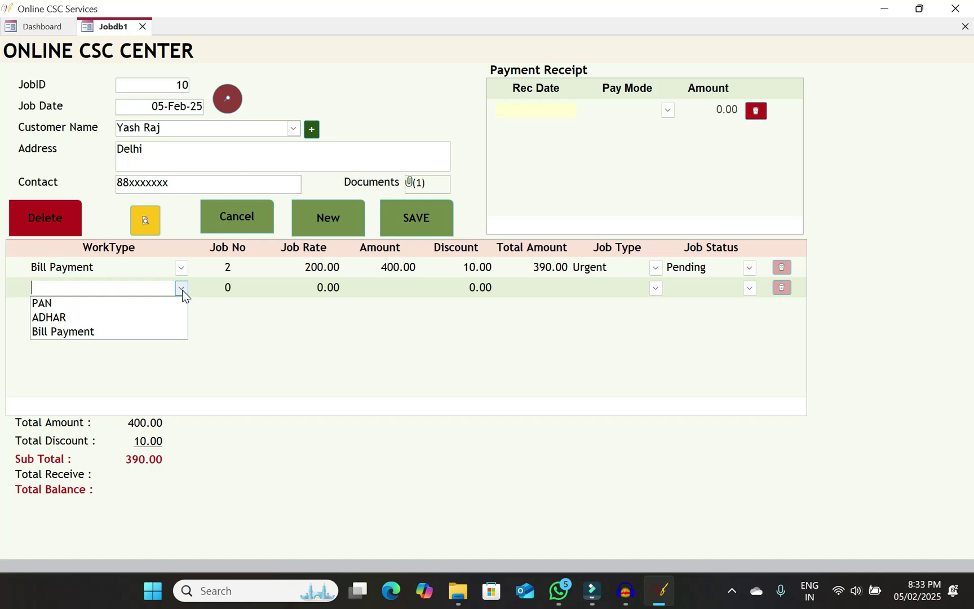
{"action": "key", "text": "Down"}
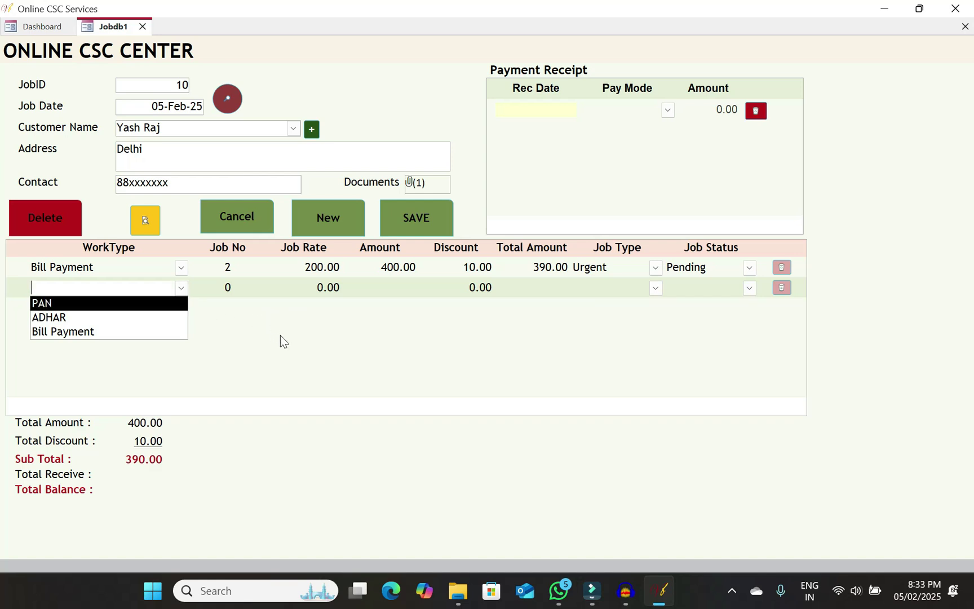
{"action": "left_click", "coordinate": [252, 320]}
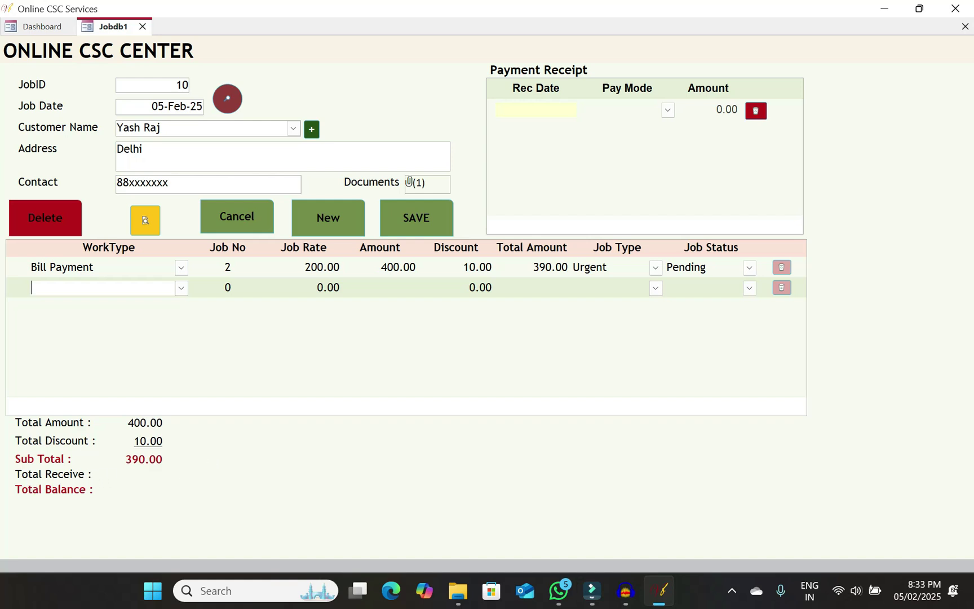
{"action": "left_click", "coordinate": [558, 109]}
Add a 05-Feb-25 UPI receipt of 100.00 and check the Total Amount and Total Receive figures
{"action": "left_click", "coordinate": [585, 110]}
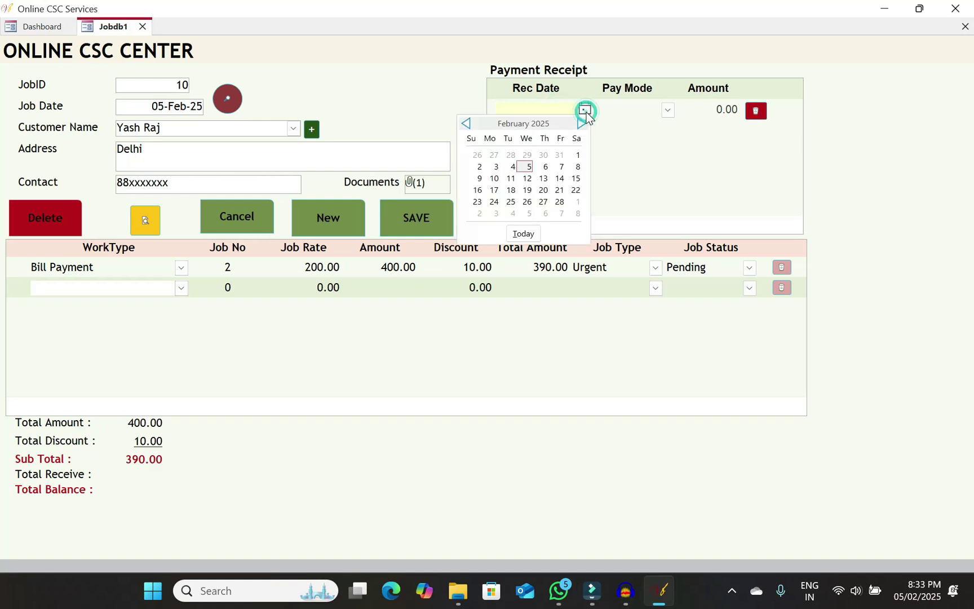
{"action": "left_click", "coordinate": [525, 167]}
{"action": "left_click", "coordinate": [667, 110]}
{"action": "left_click", "coordinate": [614, 126]}
{"action": "key", "text": "Tab"}
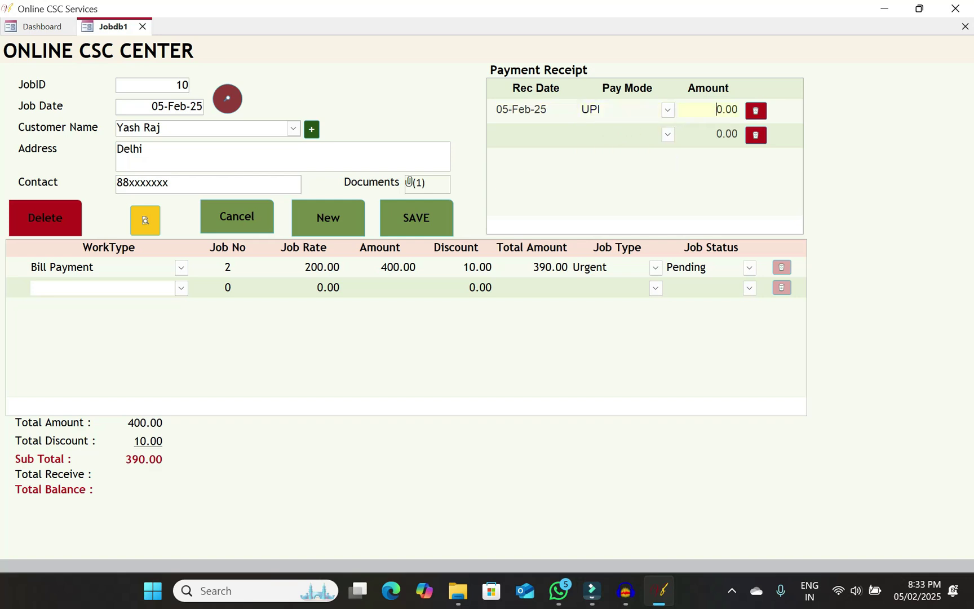
{"action": "type", "text": "10"}
{"action": "left_click", "coordinate": [634, 133]}
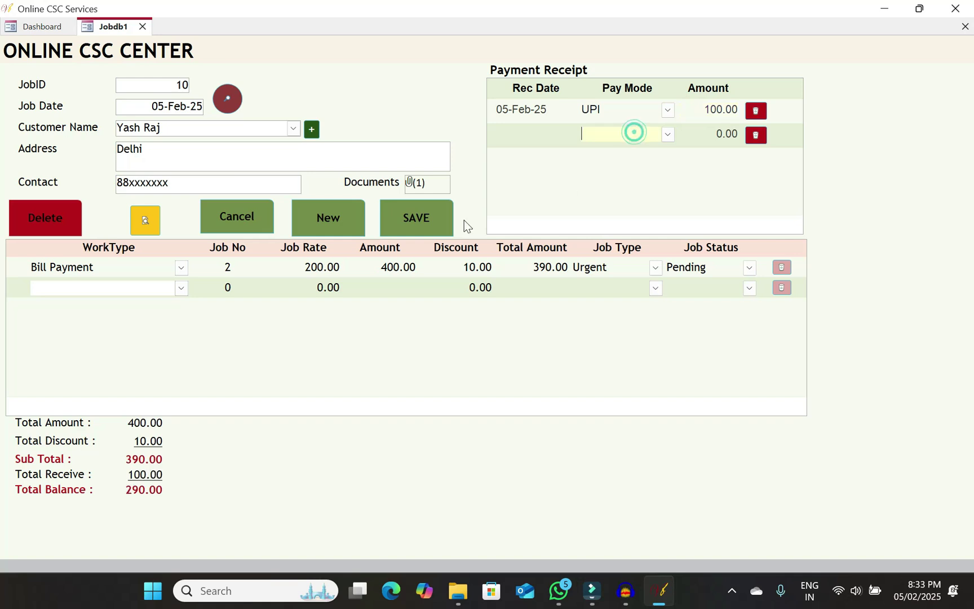
{"action": "left_click", "coordinate": [259, 185]}
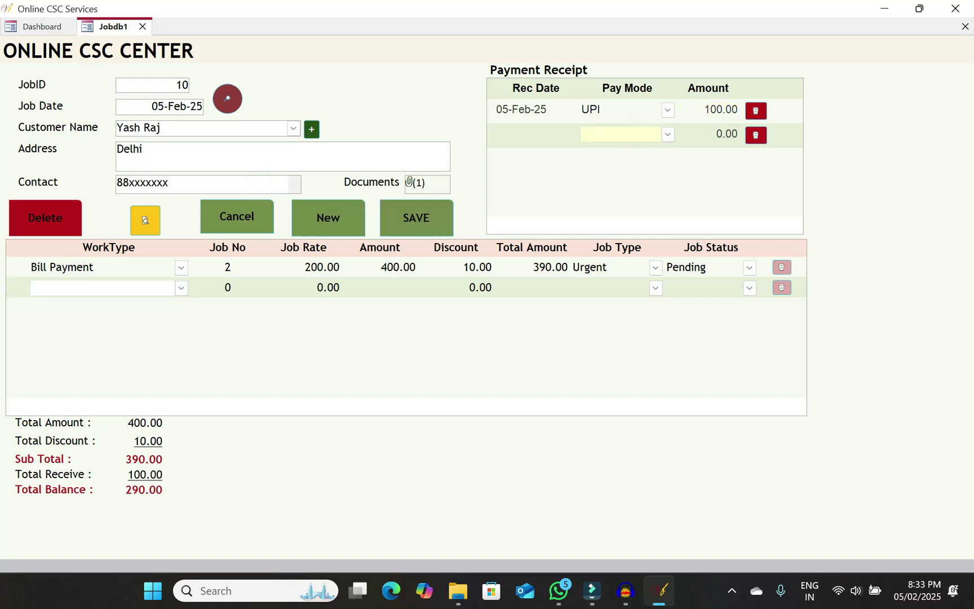
{"action": "left_click_drag", "start_coordinate": [134, 422], "coordinate": [189, 429]}
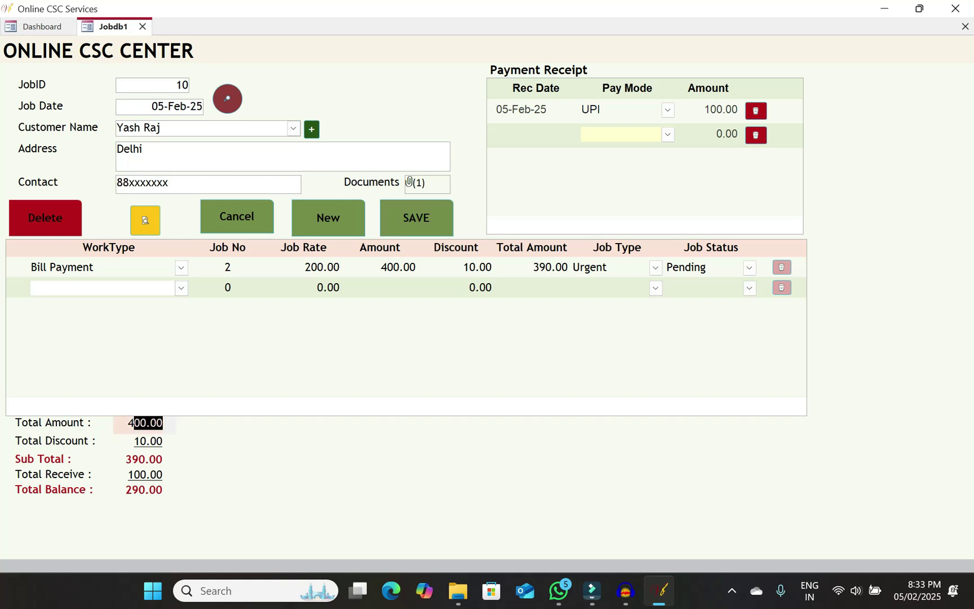
{"action": "left_click_drag", "start_coordinate": [127, 474], "coordinate": [208, 478]}
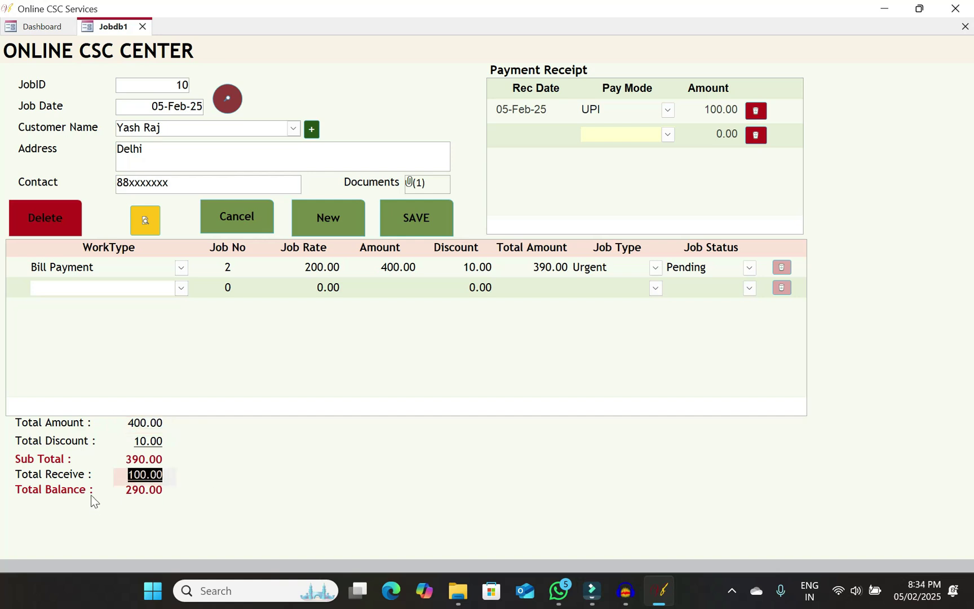
Save job 10, close its form, and reopen job 10 from the dashboard list
{"action": "left_click", "coordinate": [75, 491]}
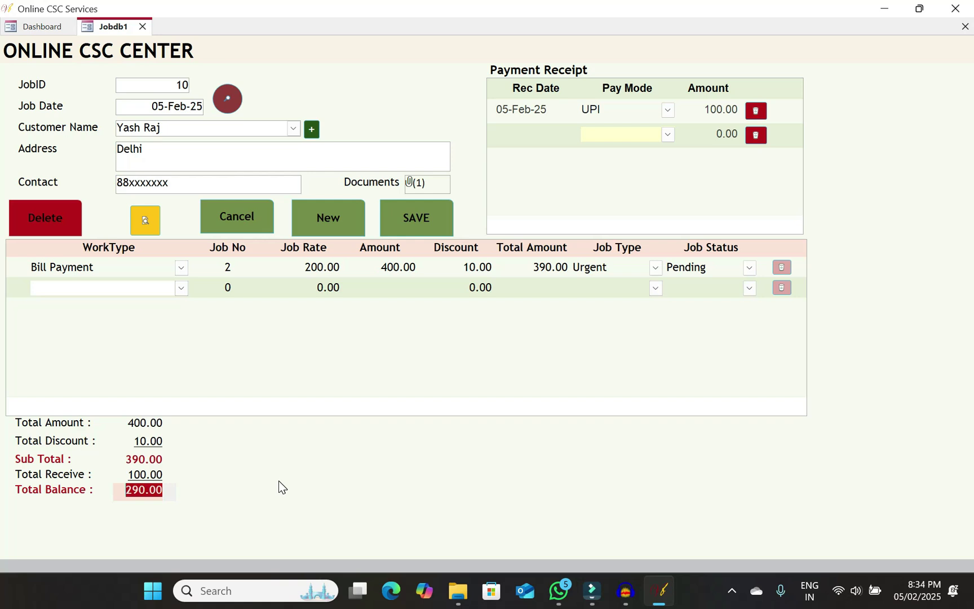
{"action": "left_click", "coordinate": [427, 225]}
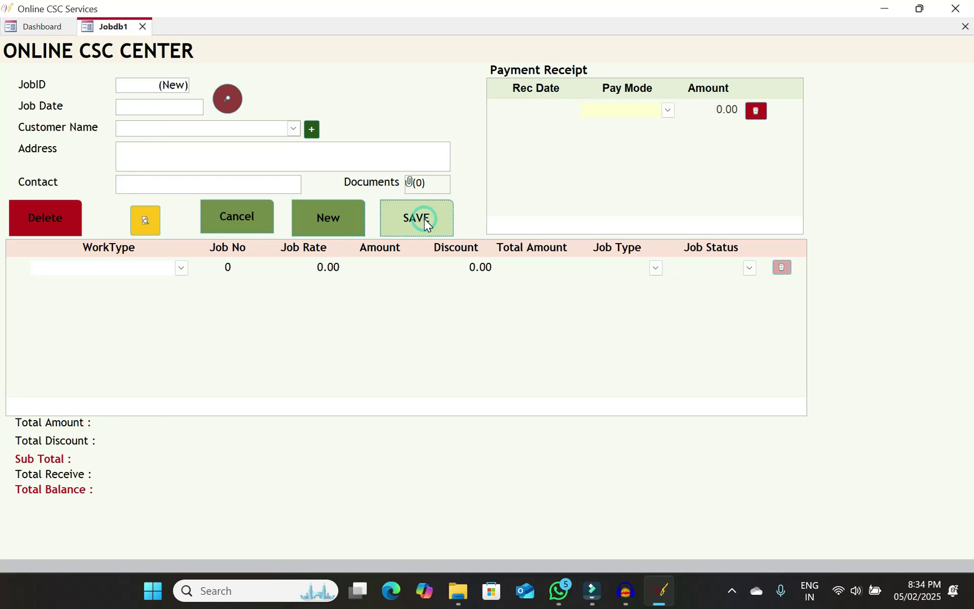
{"action": "left_click", "coordinate": [965, 26]}
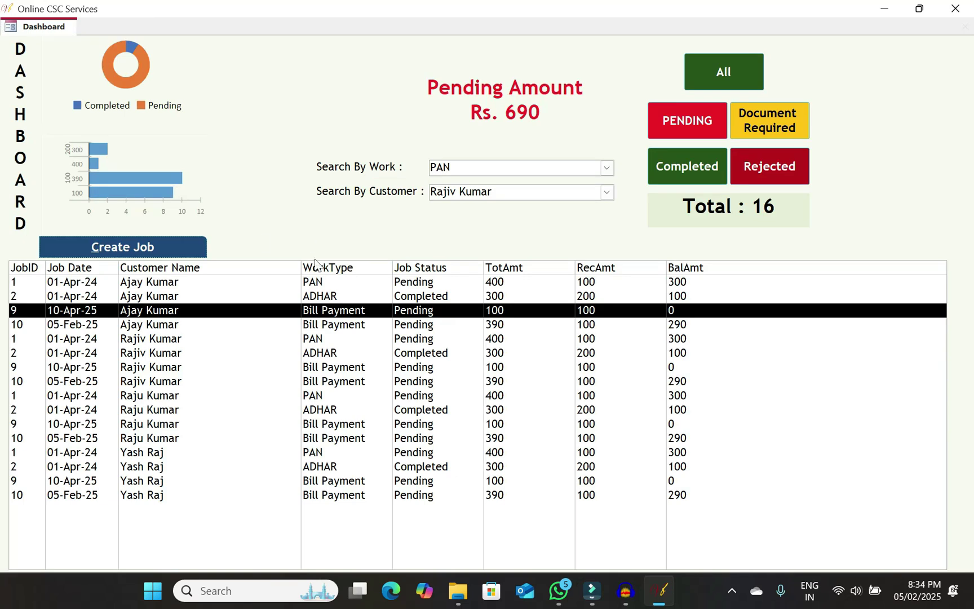
{"action": "left_click", "coordinate": [429, 497]}
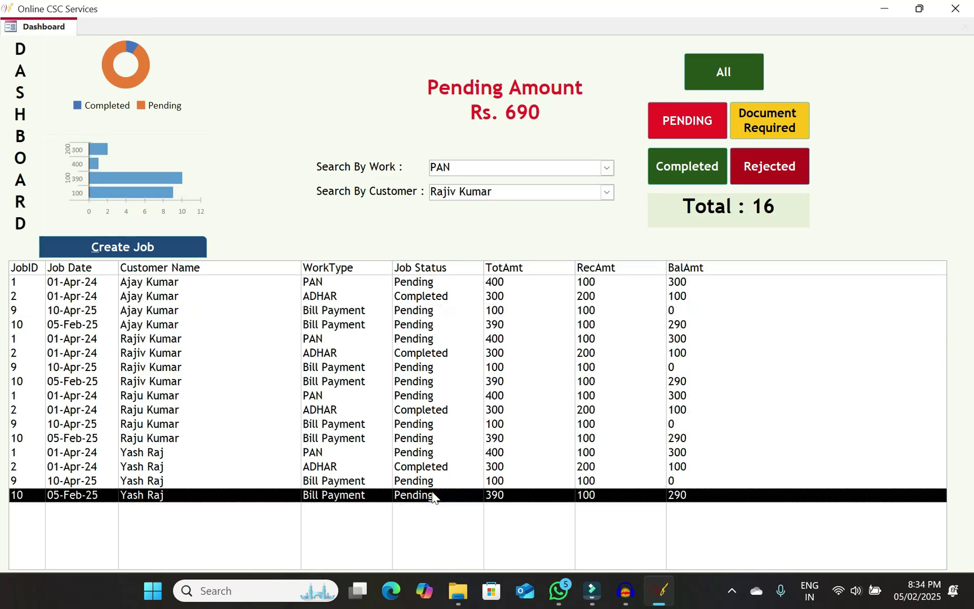
{"action": "double_click", "coordinate": [429, 495]}
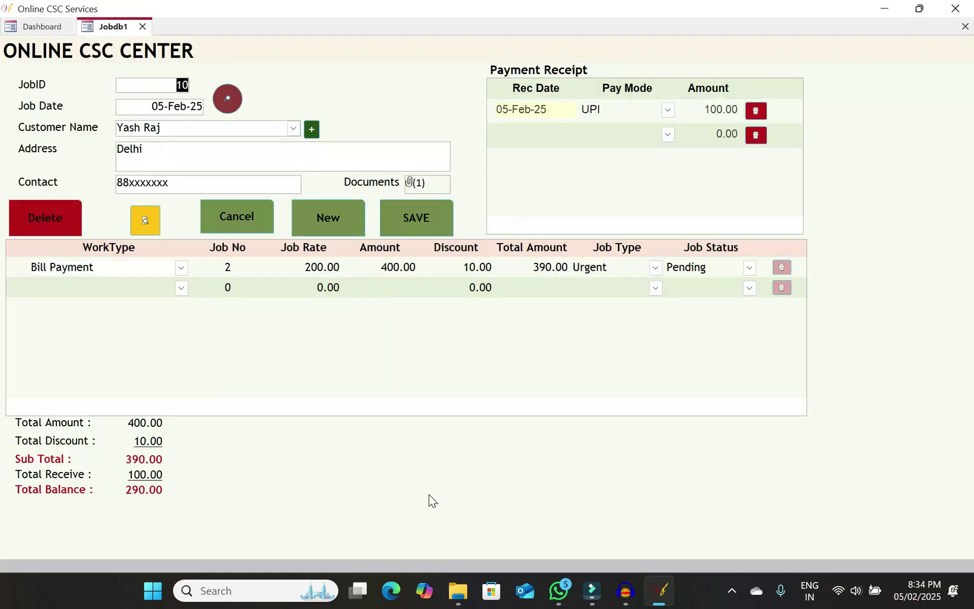
Set the Bill Payment status to Completed and start a second receipt dated 07-Feb-25
{"action": "left_click", "coordinate": [749, 268]}
{"action": "left_click", "coordinate": [715, 325]}
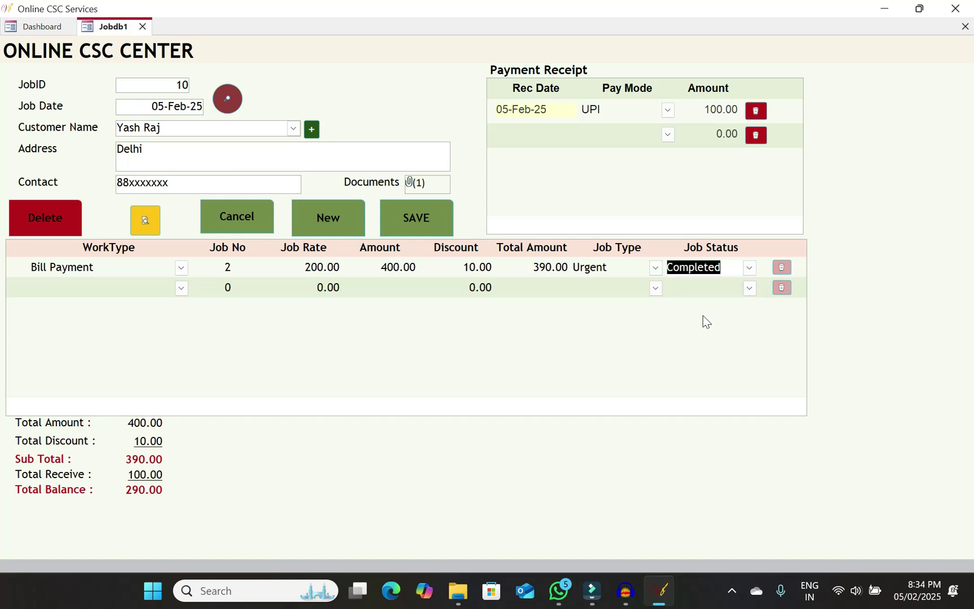
{"action": "left_click", "coordinate": [564, 132]}
{"action": "left_click", "coordinate": [585, 133]}
{"action": "left_click", "coordinate": [552, 190]}
Record the 290.00 payment as CASH, save job 10 and close the form
{"action": "left_click", "coordinate": [668, 134]}
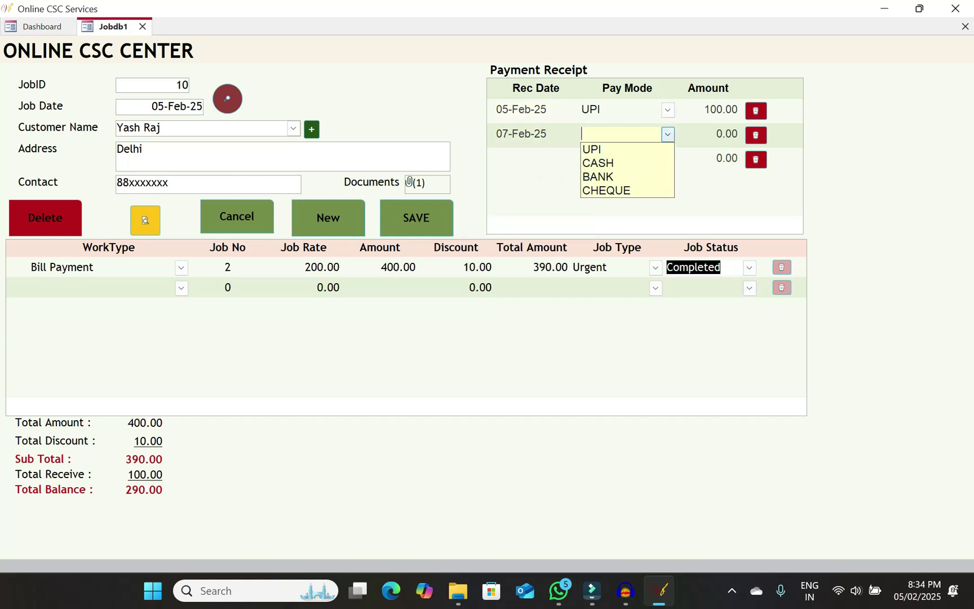
{"action": "left_click", "coordinate": [607, 162]}
{"action": "key", "text": "Tab"}
{"action": "type", "text": "290"}
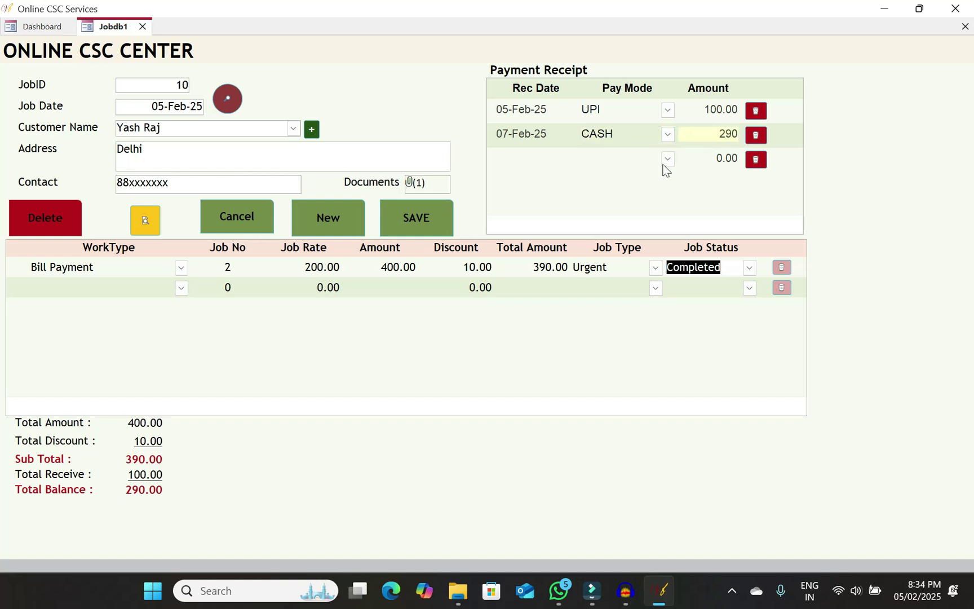
{"action": "key", "text": "Tab"}
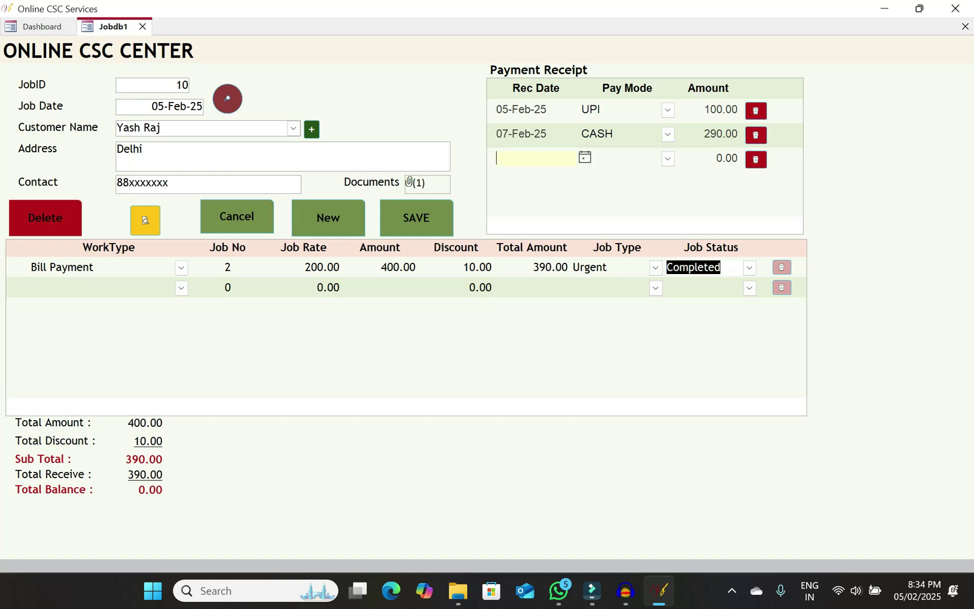
{"action": "left_click", "coordinate": [429, 222]}
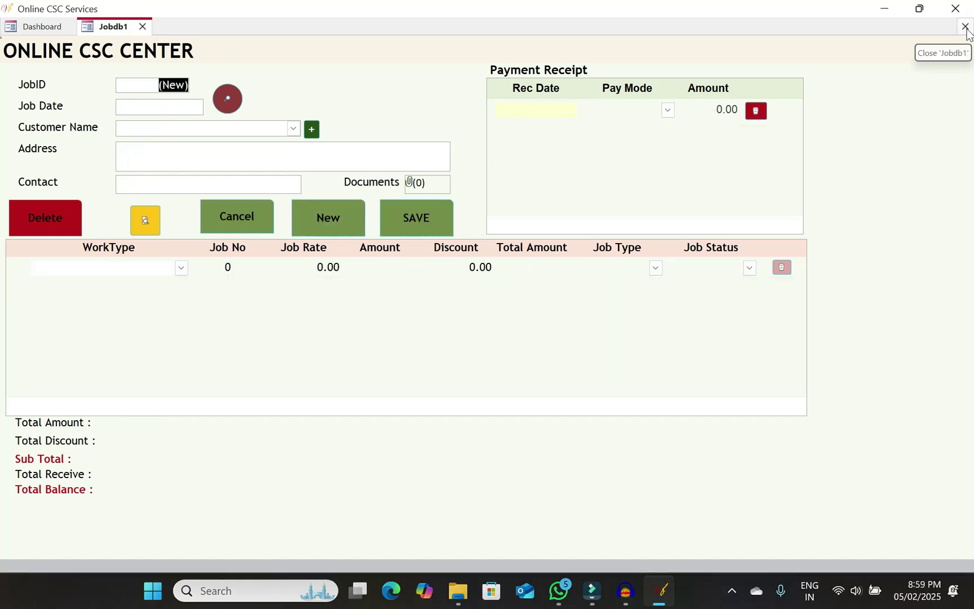
{"action": "left_click", "coordinate": [966, 28]}
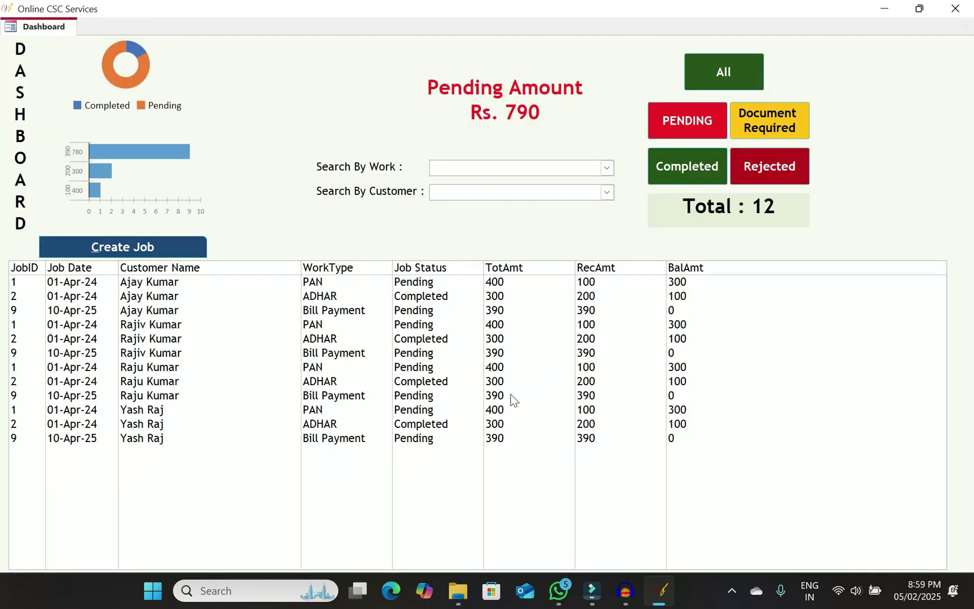
Select the customer's job 9 row on the Dashboard and open it in the Jobdb1 form
{"action": "left_click", "coordinate": [438, 439]}
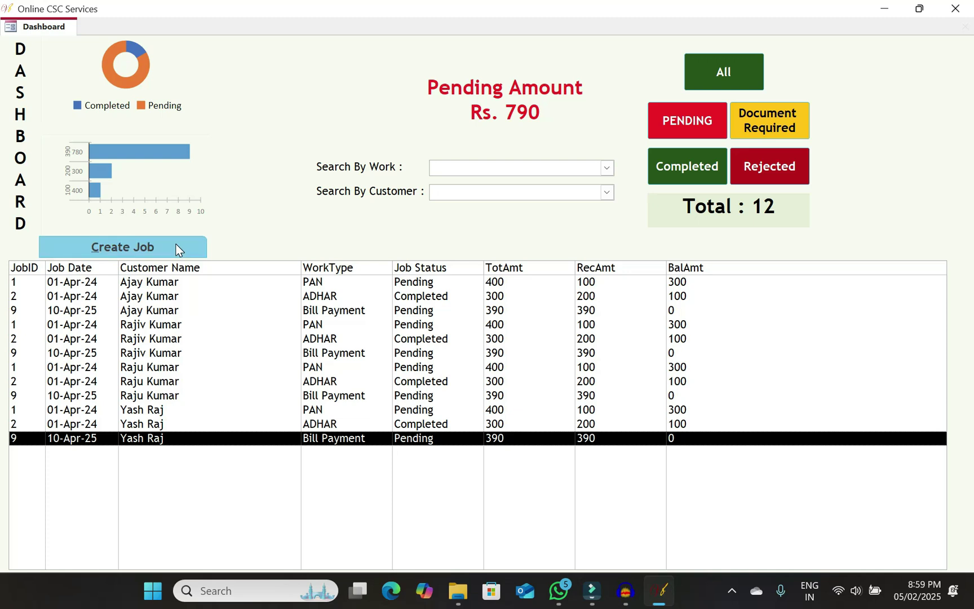
{"action": "double_click", "coordinate": [272, 438]}
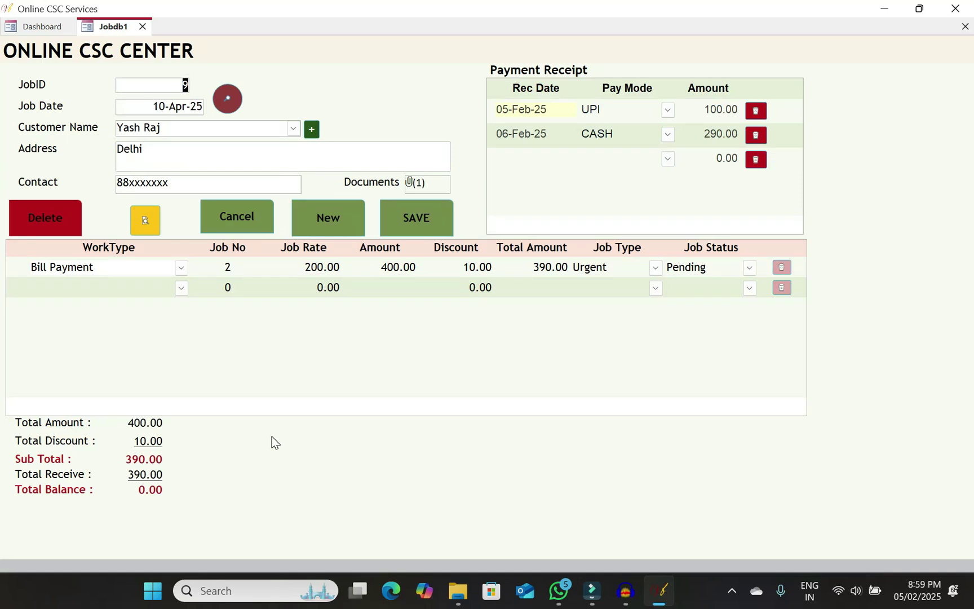
{"action": "left_click", "coordinate": [146, 223]}
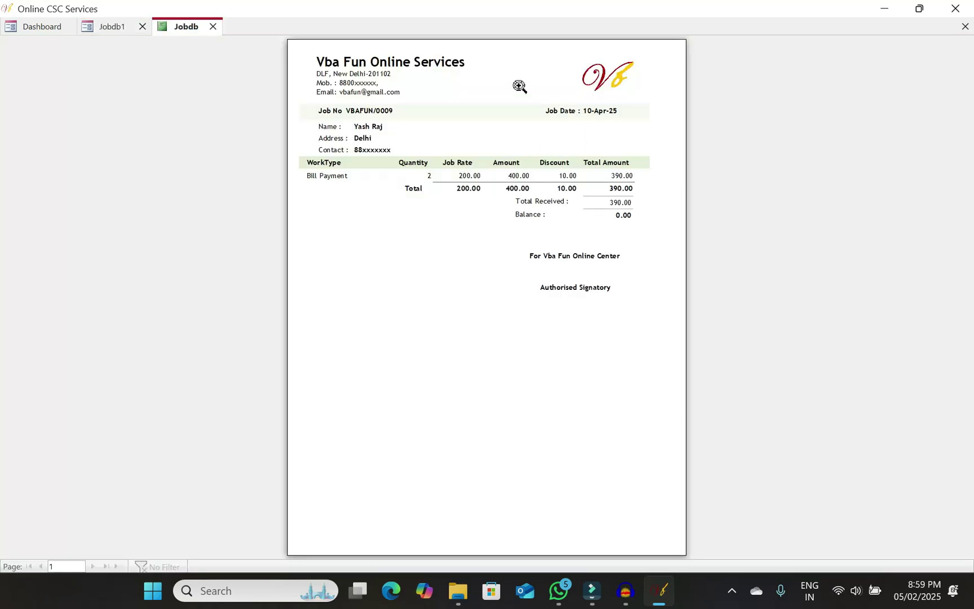
{"action": "left_click", "coordinate": [494, 120]}
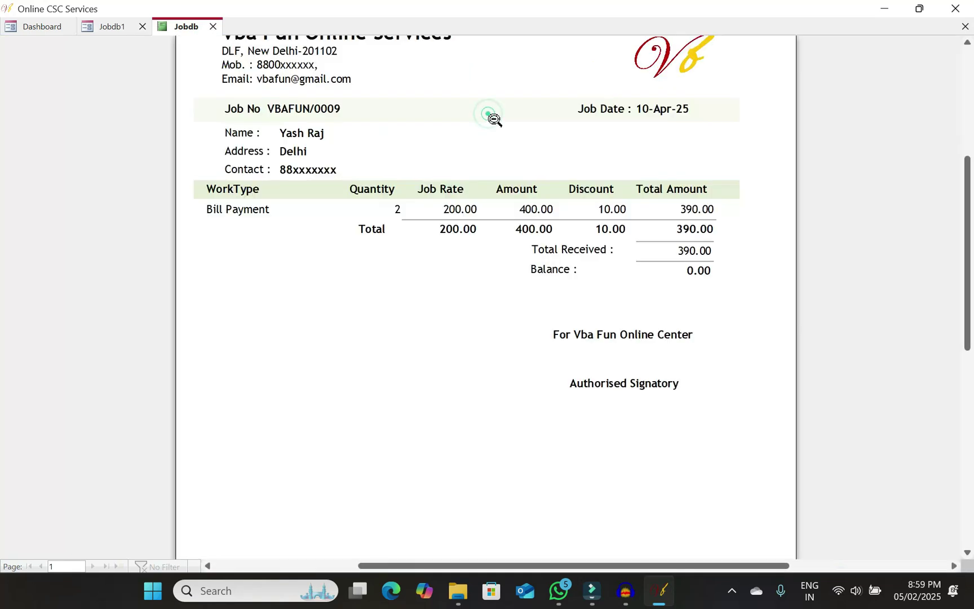
{"action": "scroll", "coordinate": [489, 115], "scroll_direction": "up", "scroll_amount": 5}
{"action": "scroll", "coordinate": [488, 115], "scroll_direction": "down", "scroll_amount": 5}
{"action": "scroll", "coordinate": [488, 115], "scroll_direction": "up", "scroll_amount": 5}
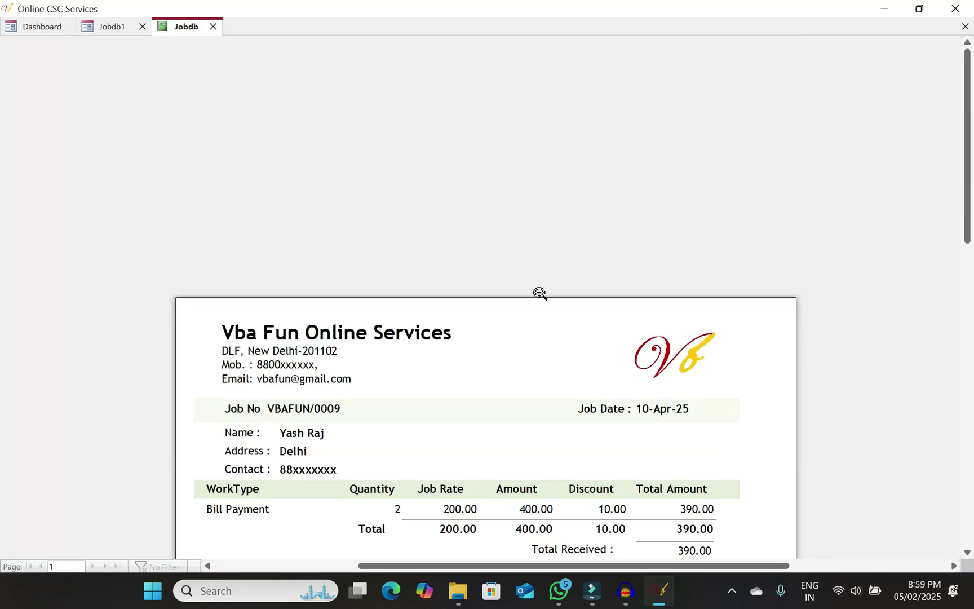
{"action": "scroll", "coordinate": [539, 292], "scroll_direction": "down", "scroll_amount": 5}
{"action": "scroll", "coordinate": [540, 291], "scroll_direction": "up", "scroll_amount": 3}
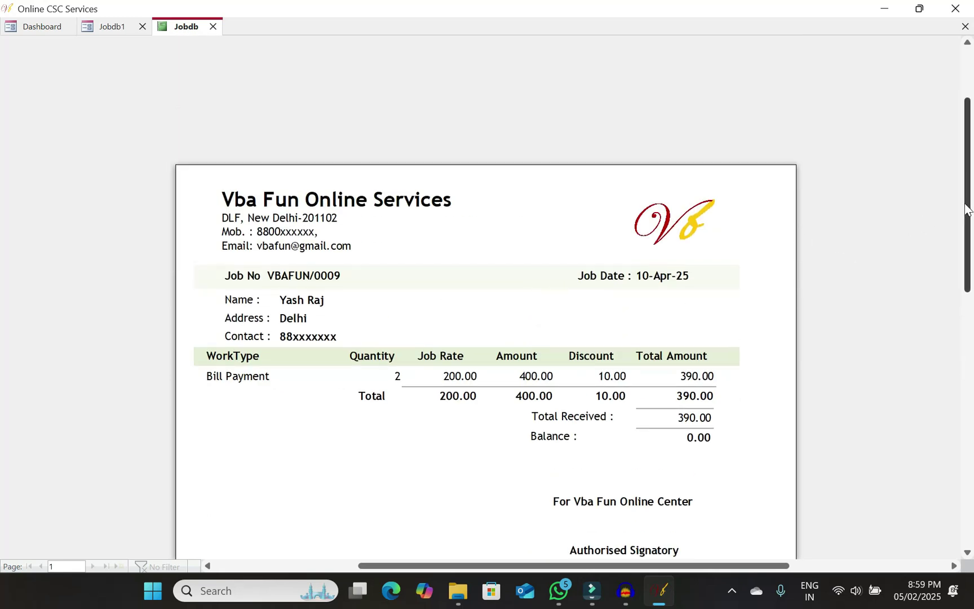
{"action": "left_click_drag", "start_coordinate": [967, 208], "coordinate": [972, 236]}
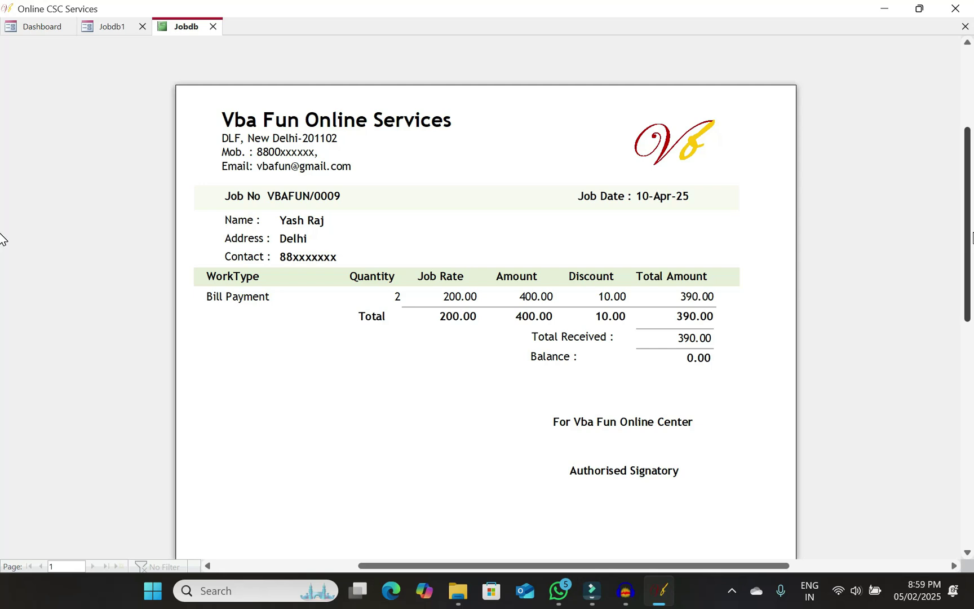
{"action": "left_click", "coordinate": [965, 27]}
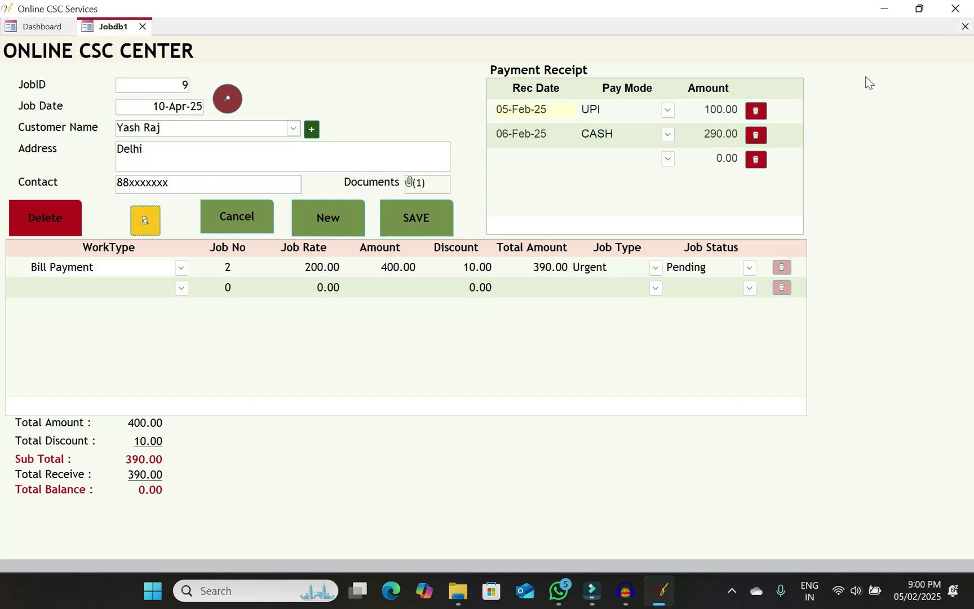
Close the Jobdb1 tab, returning to the dashboard with 12 jobs and Rs. 790 pending
{"action": "left_click", "coordinate": [966, 29]}
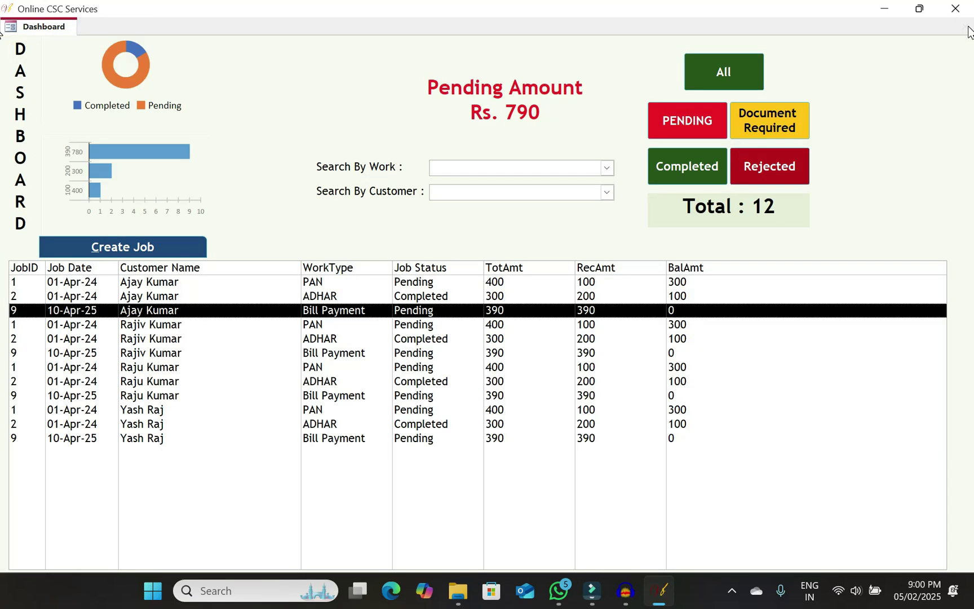